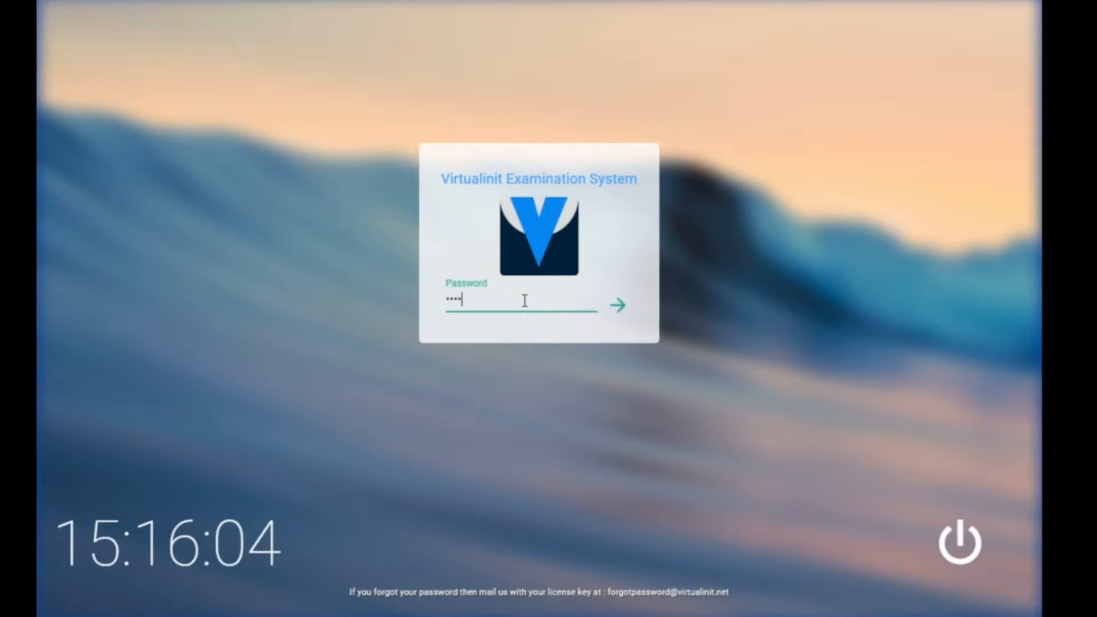
Step: Enter the administrator password and log in to VES
text(**)
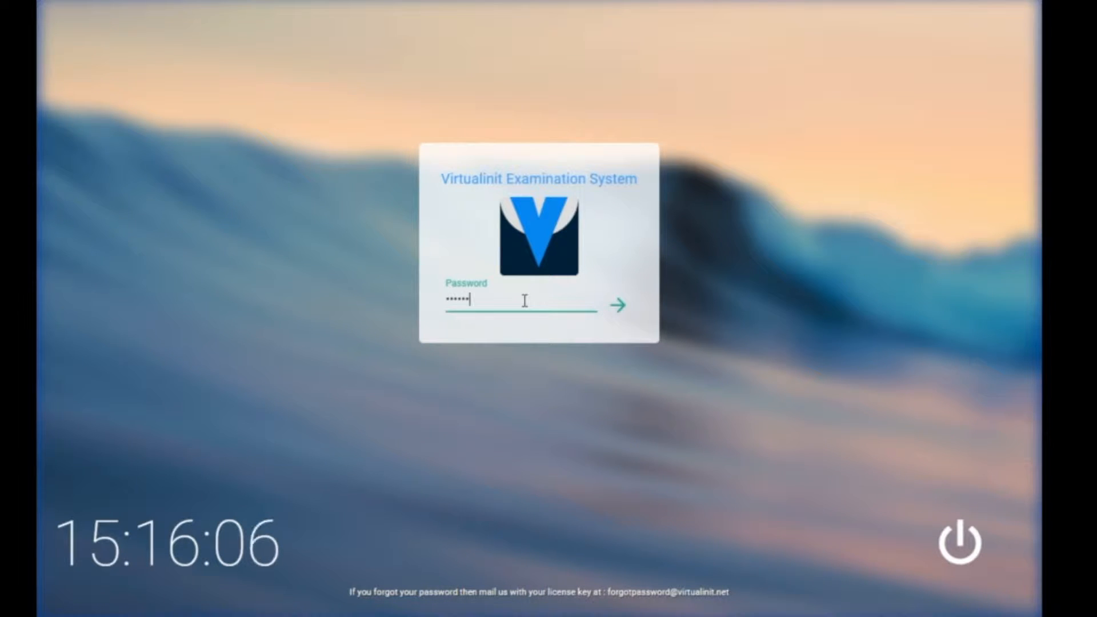
click(618, 312)
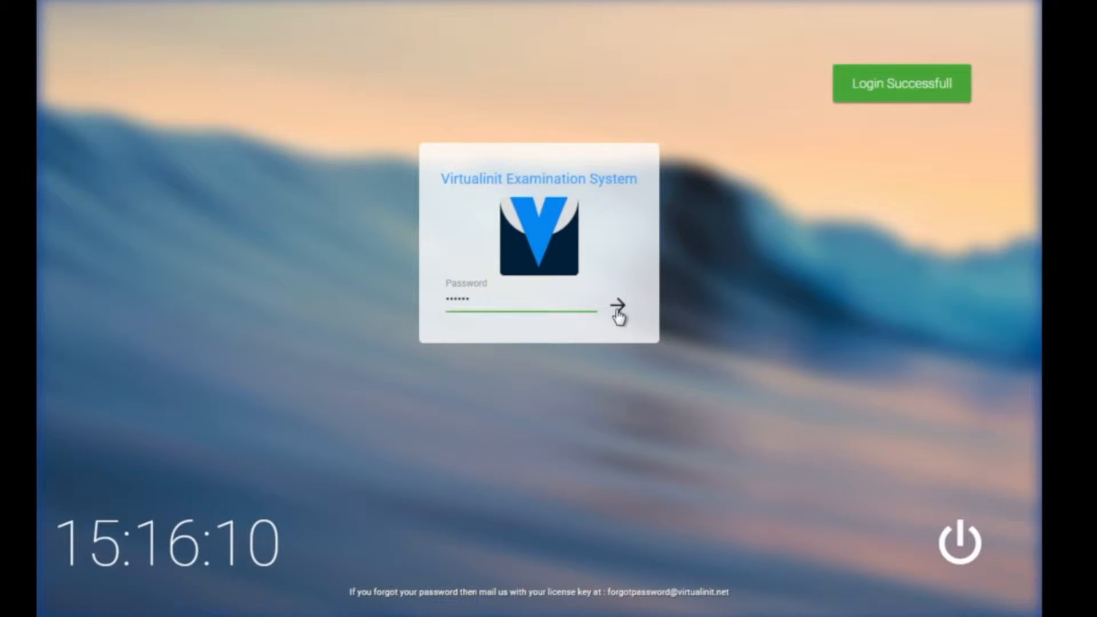
click(619, 311)
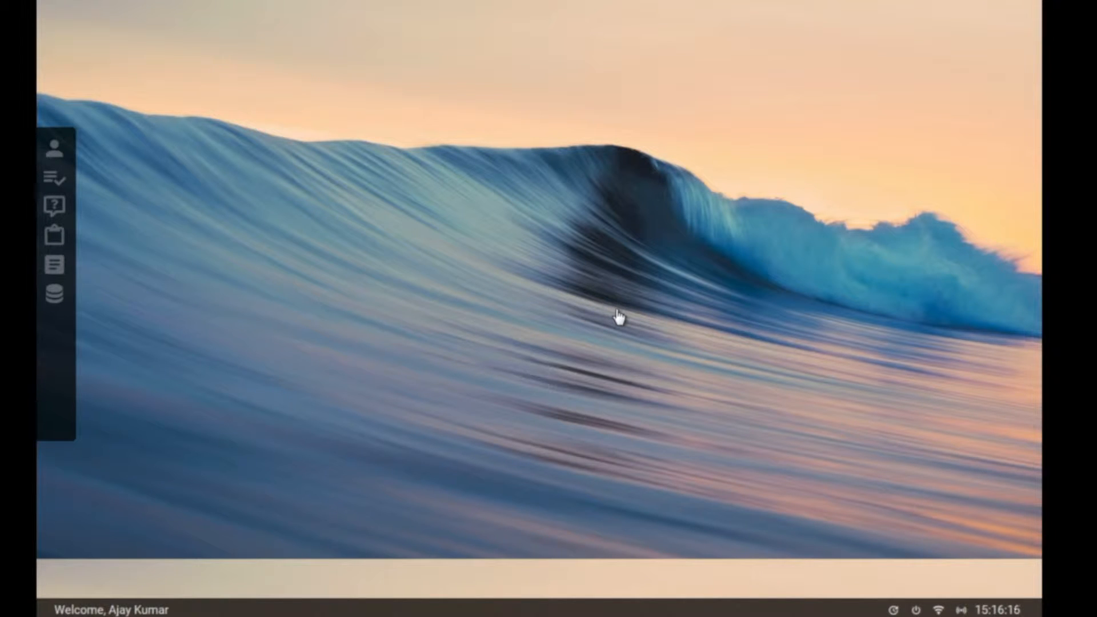
Step: Visit Student Manage, List Manage, Questions, Schedule Exams, Reports and Database, then close the database window
click(55, 152)
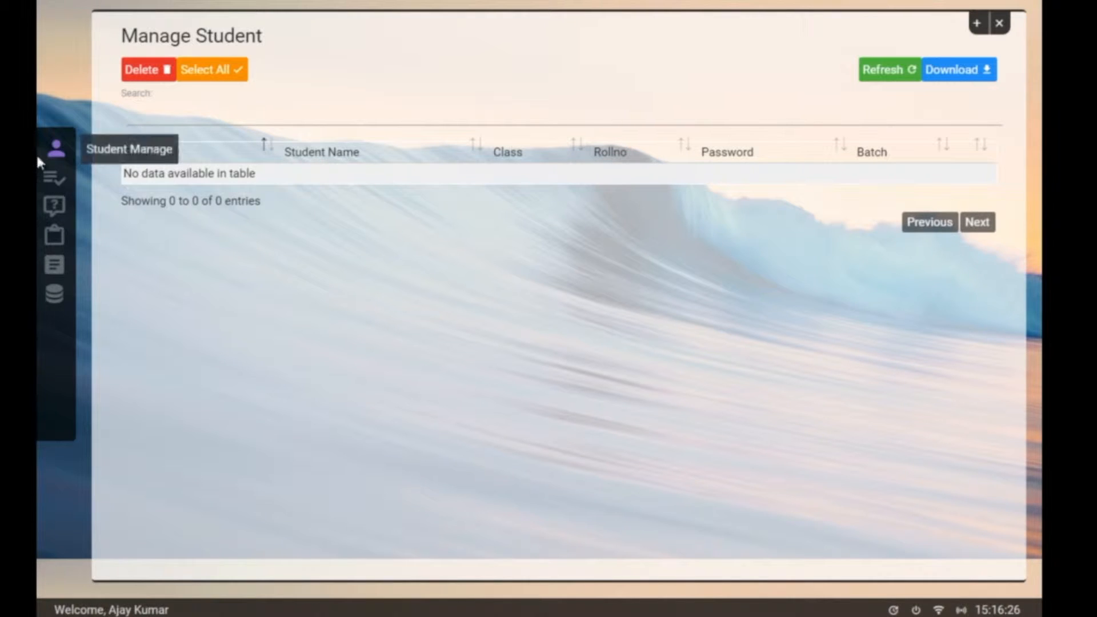
click(48, 180)
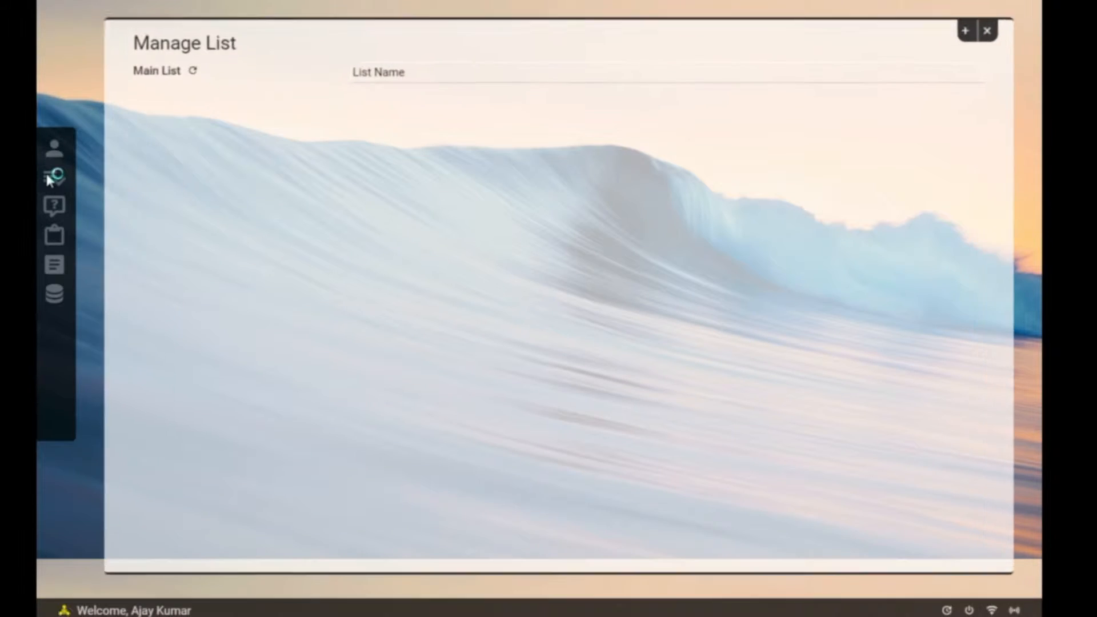
click(55, 215)
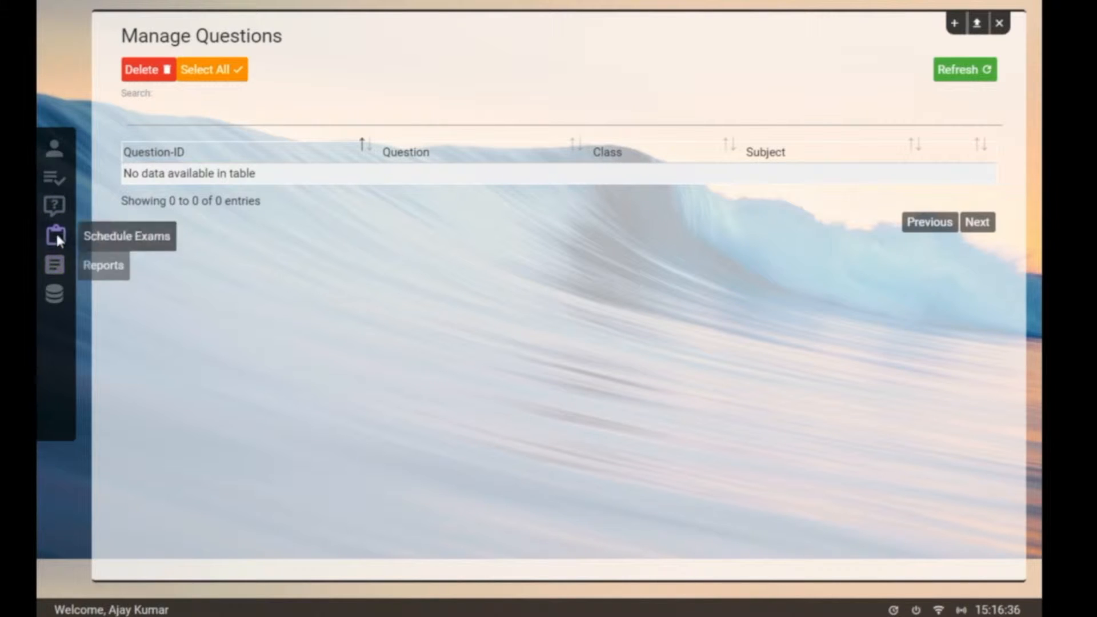
click(55, 234)
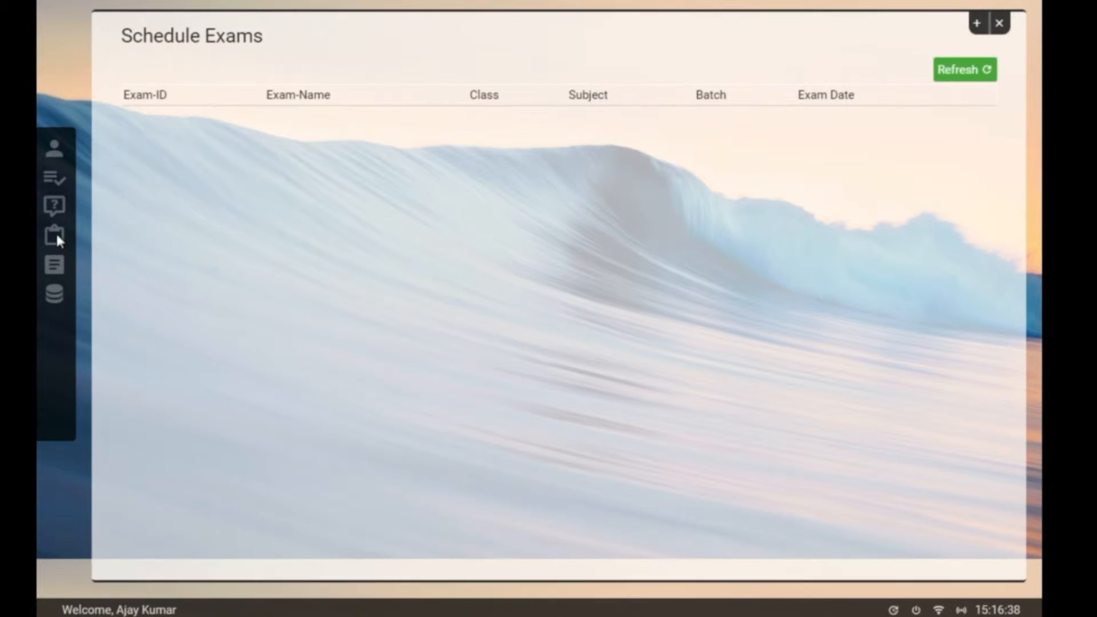
click(57, 265)
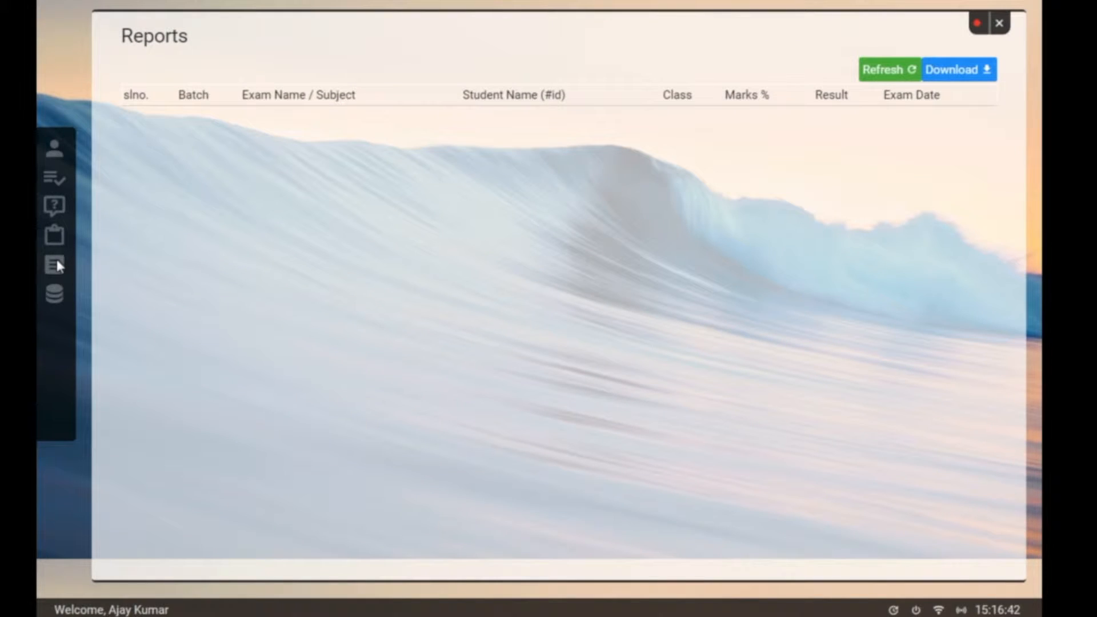
click(56, 295)
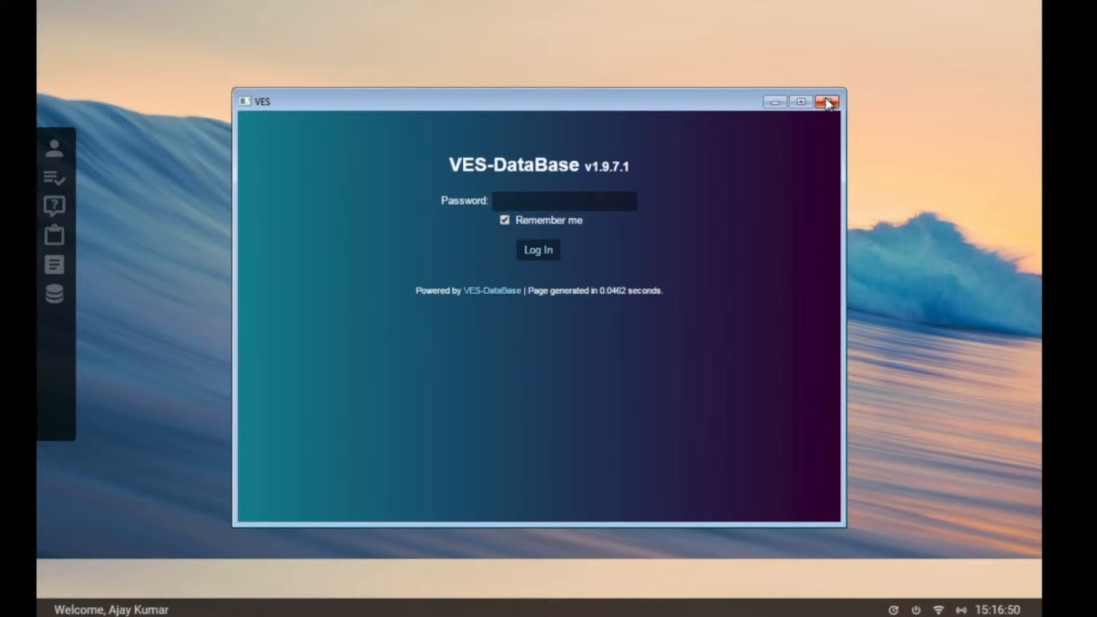
click(827, 102)
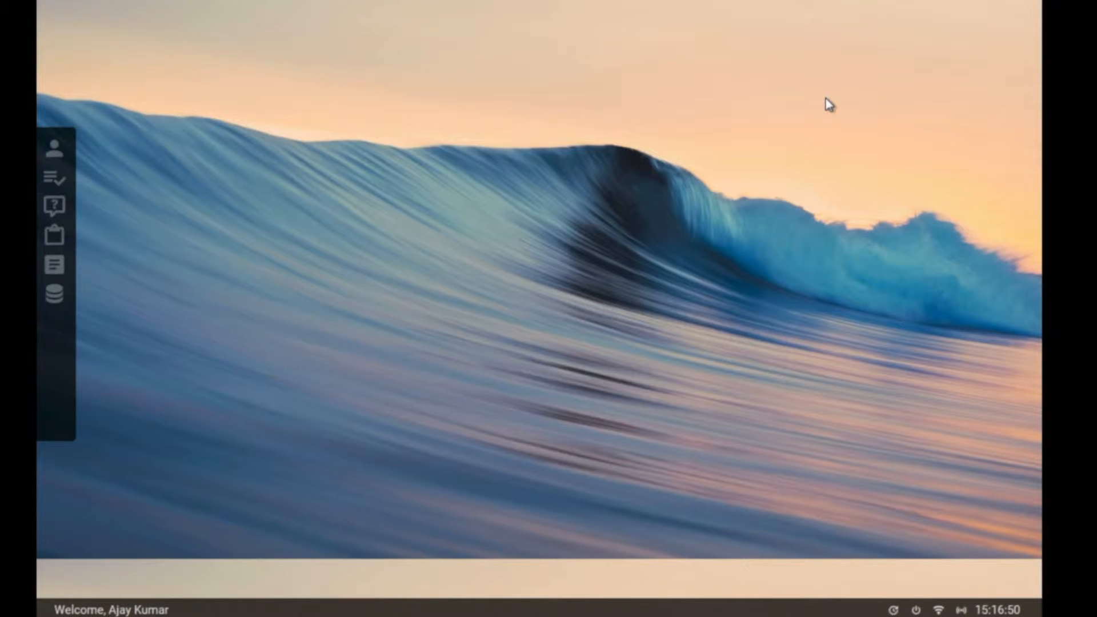
Step: Preview the Add Student form, close Student Manage, and bring up the Manage List window
click(61, 151)
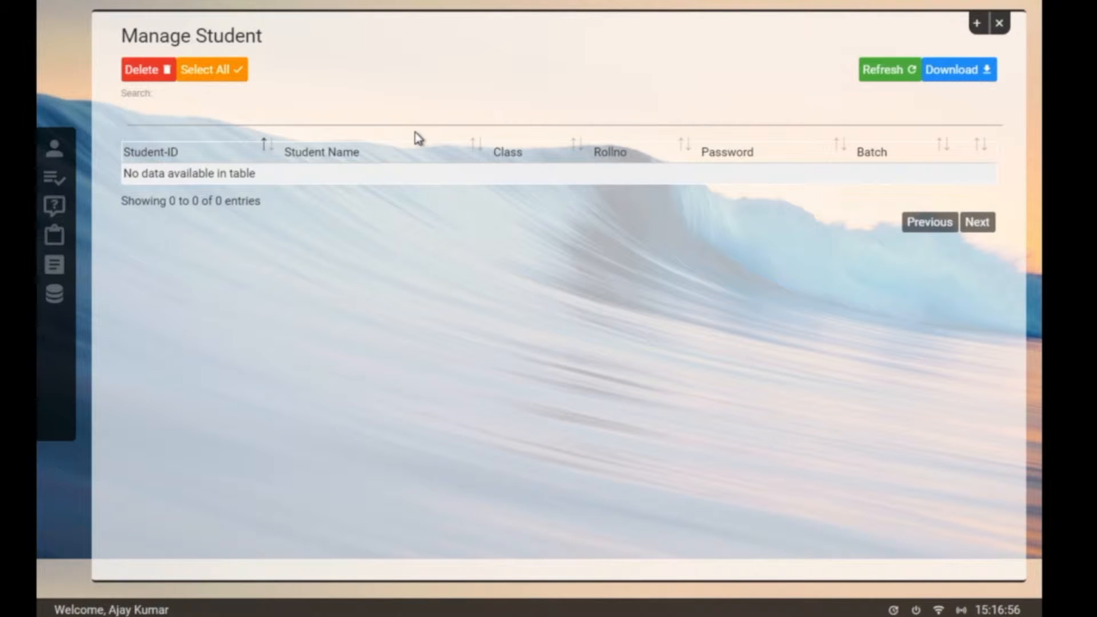
click(978, 31)
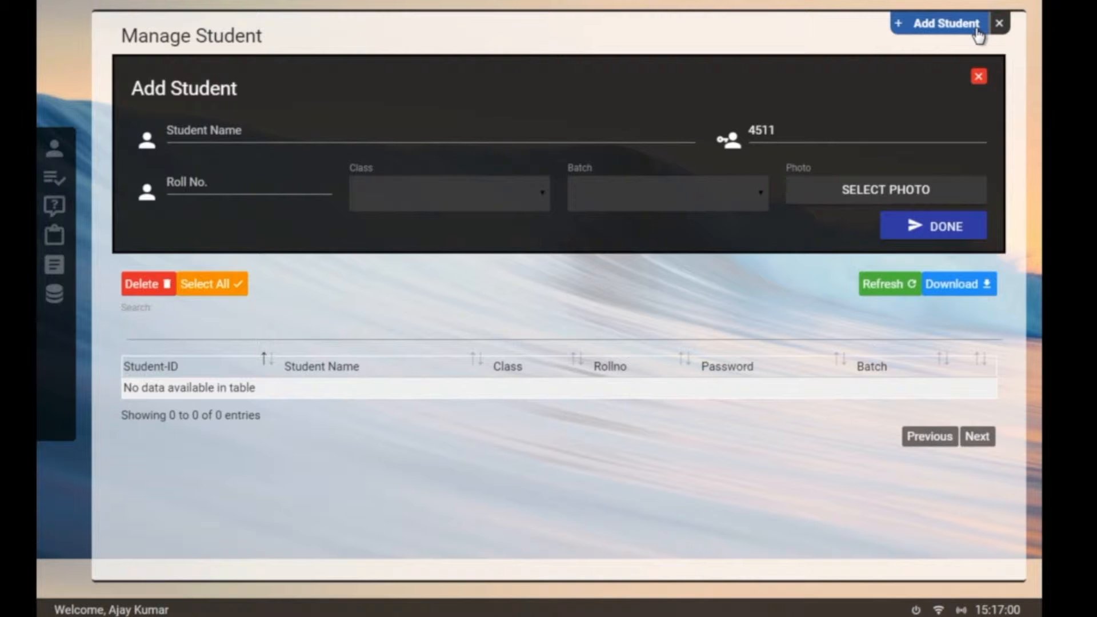
click(1010, 26)
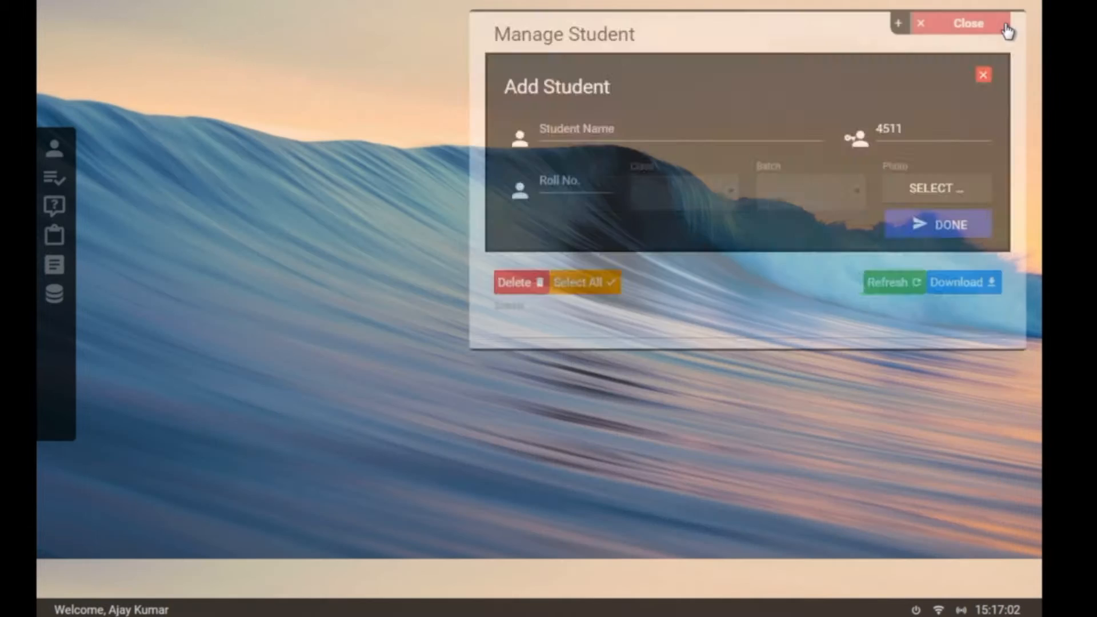
click(44, 180)
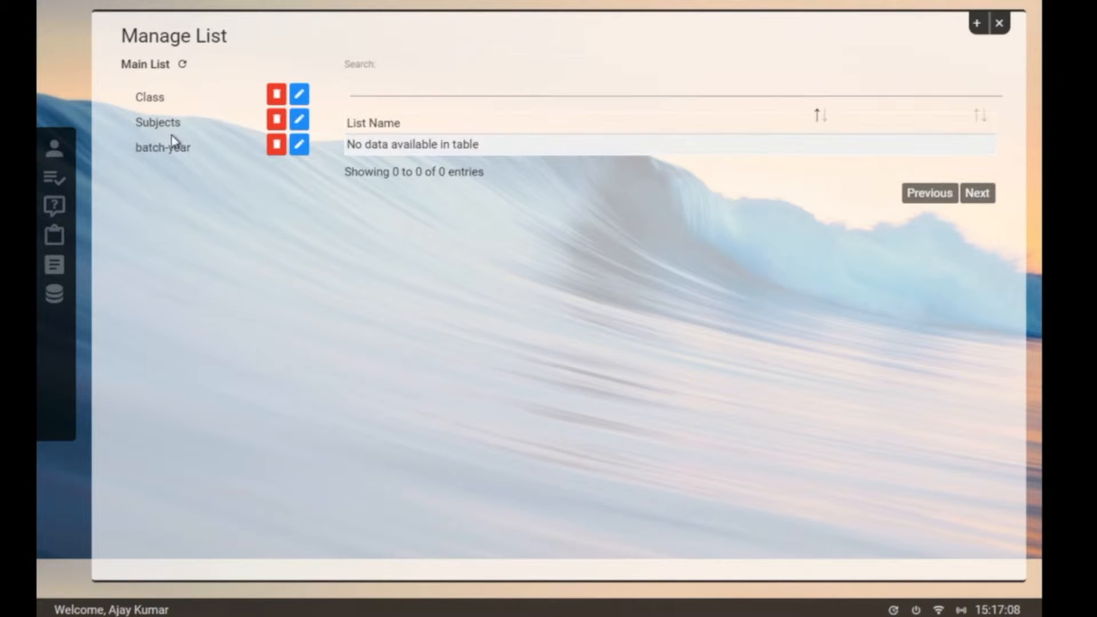
Step: Add MCA as a new entry under the Class list and dismiss the add panel
click(169, 98)
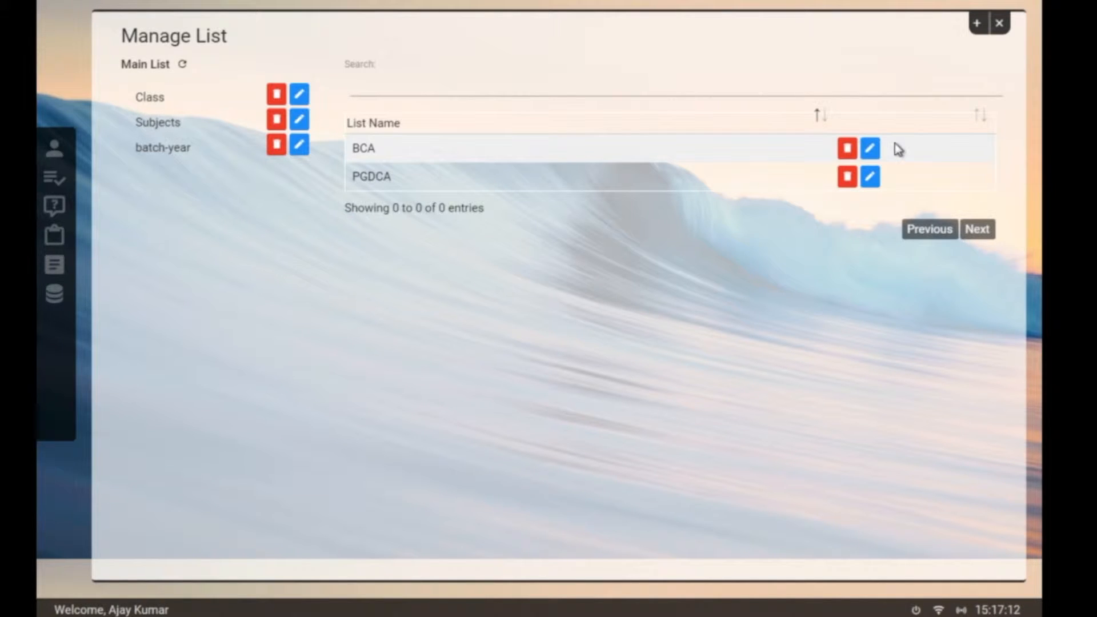
click(976, 17)
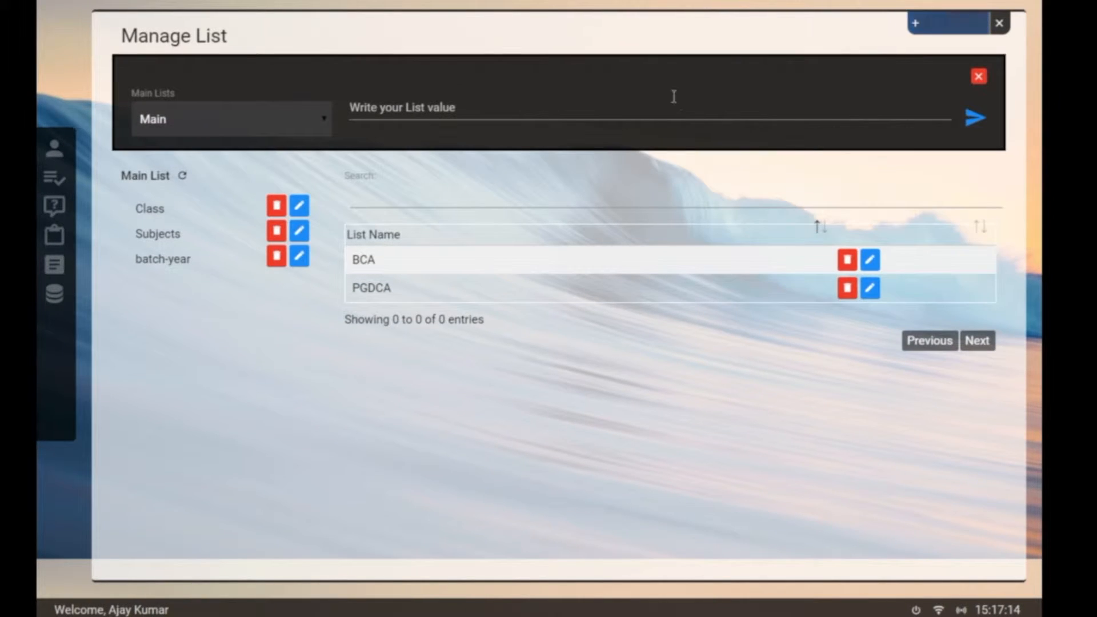
click(553, 107)
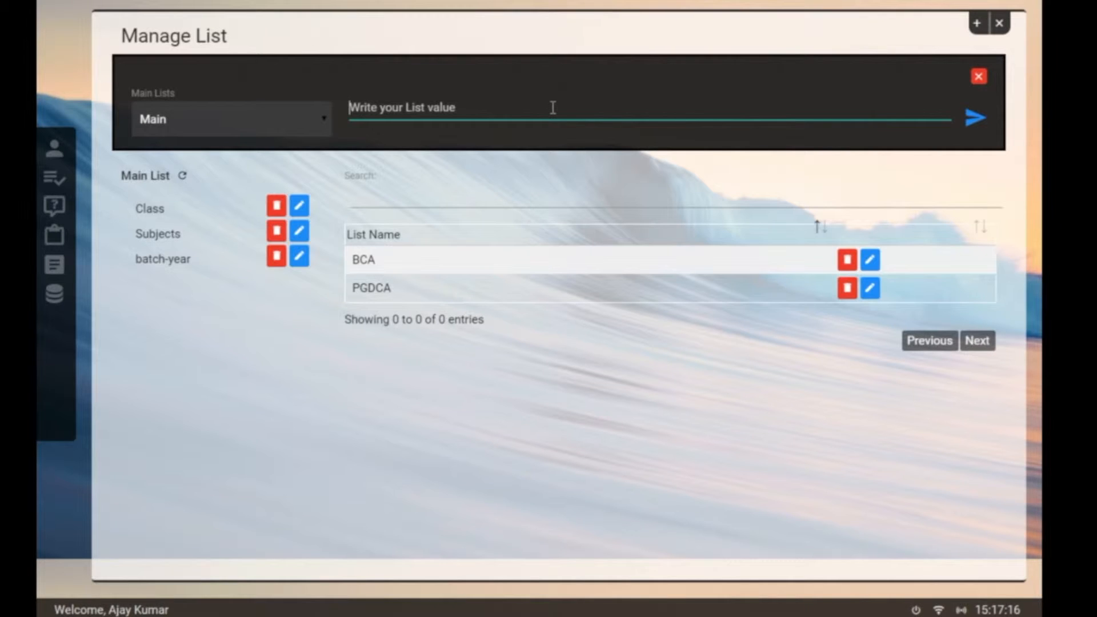
text(MCA)
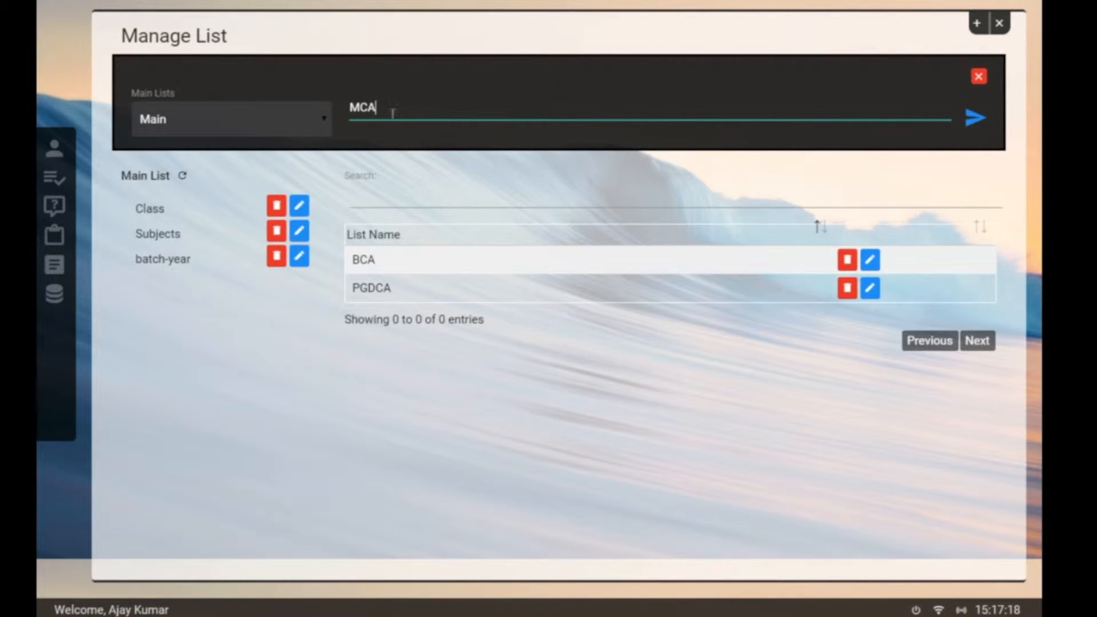
click(288, 121)
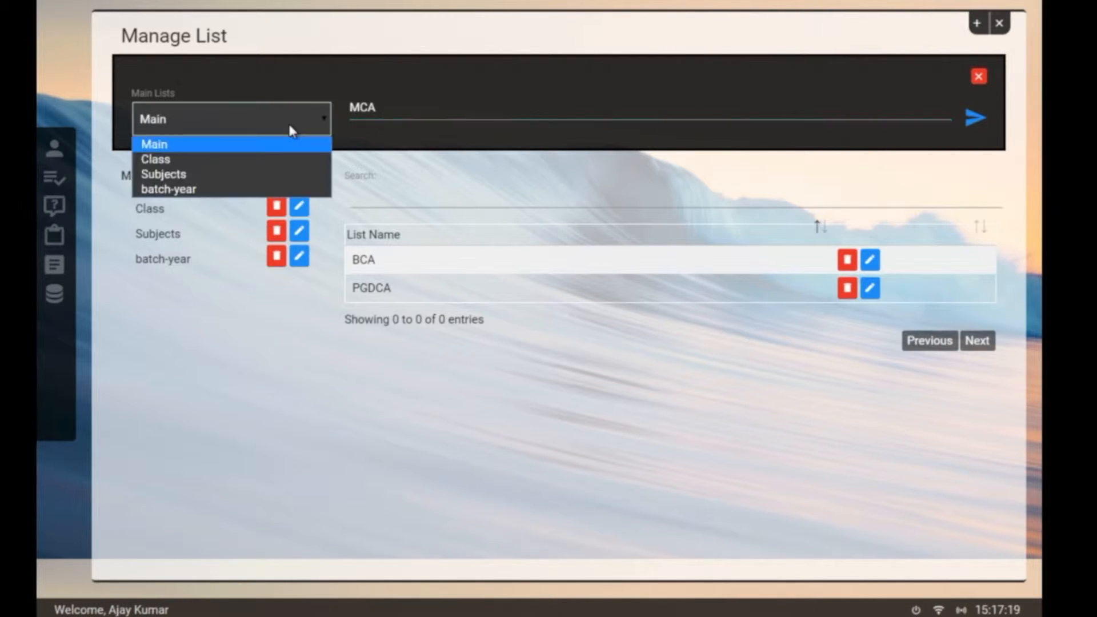
click(270, 159)
click(973, 121)
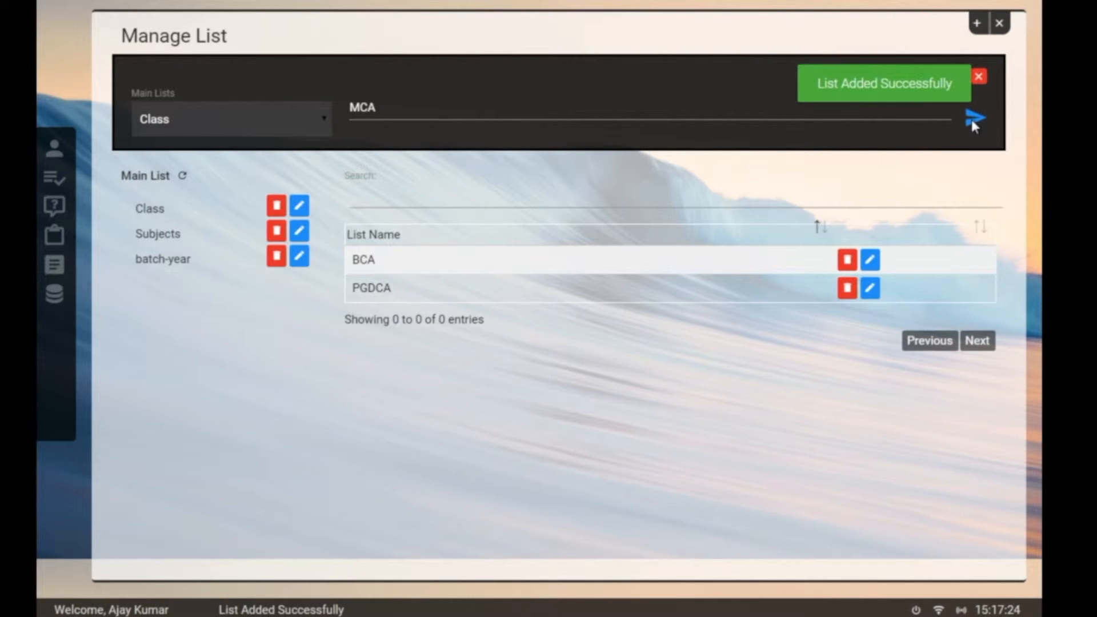
click(980, 78)
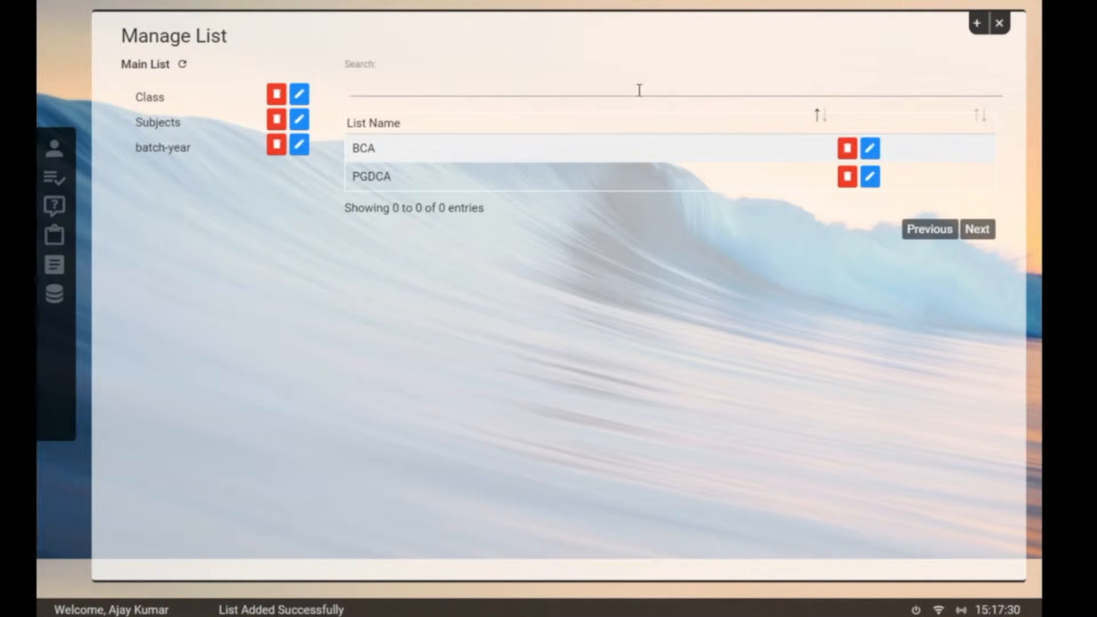
Step: Add Basic Computers to the Subjects list, replacing the leftover MCA value in the form
click(153, 101)
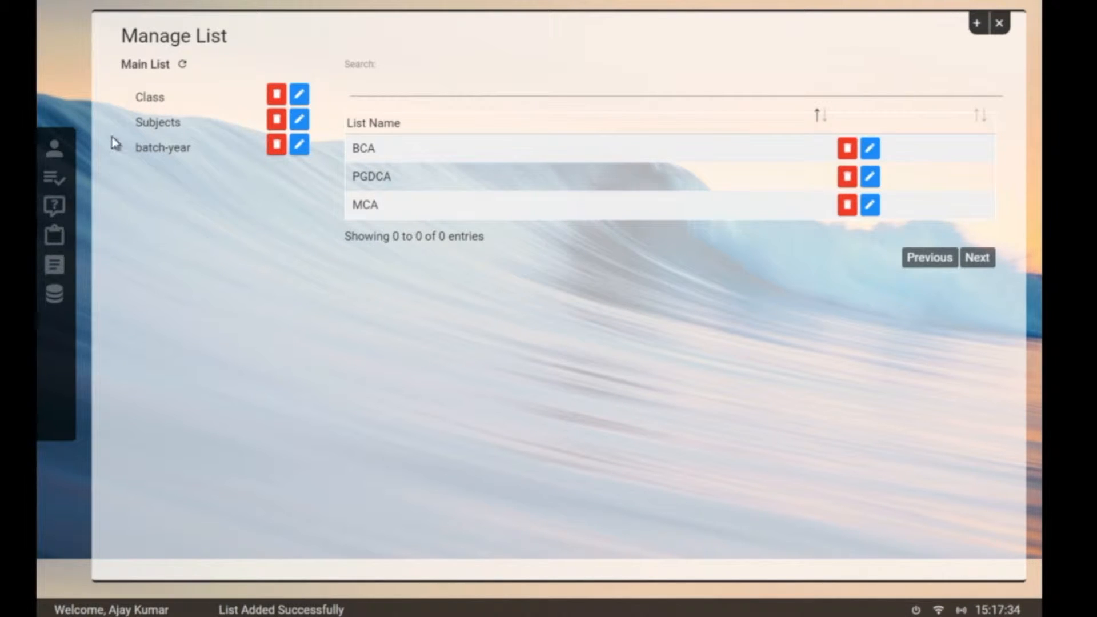
click(180, 135)
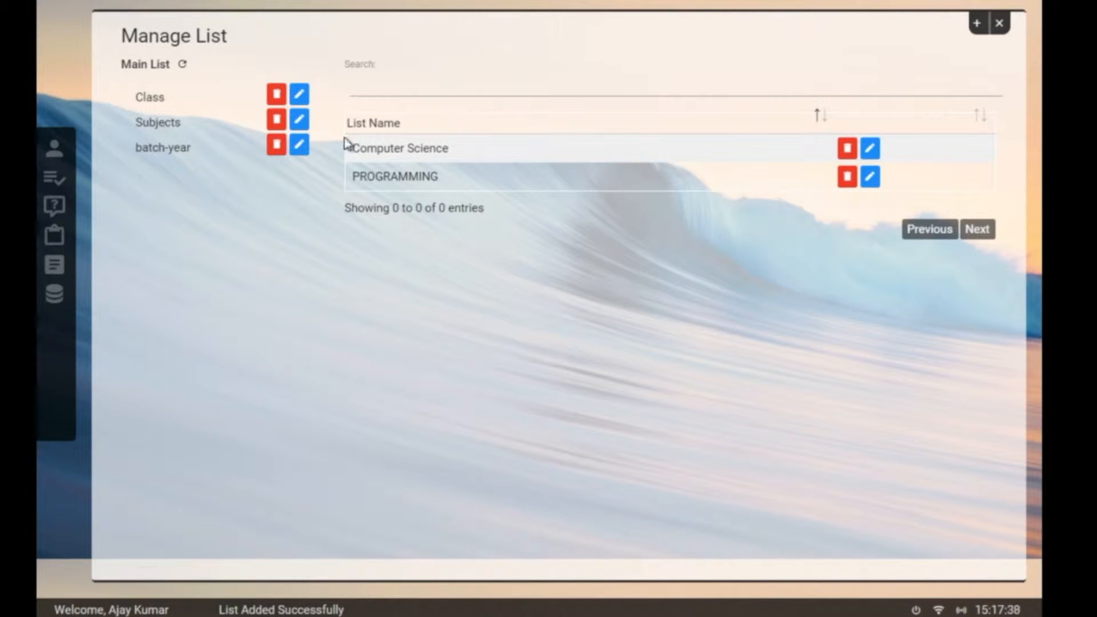
click(975, 25)
click(460, 105)
key(BackSpace)
key(BackSpace)
key(BackSpace)
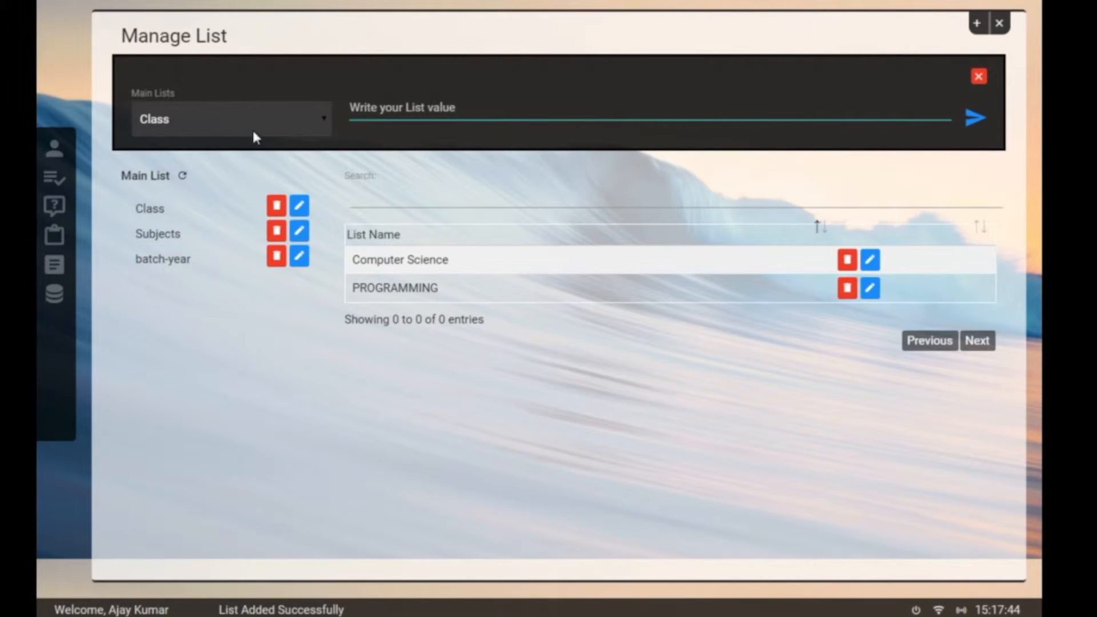
click(252, 128)
click(236, 174)
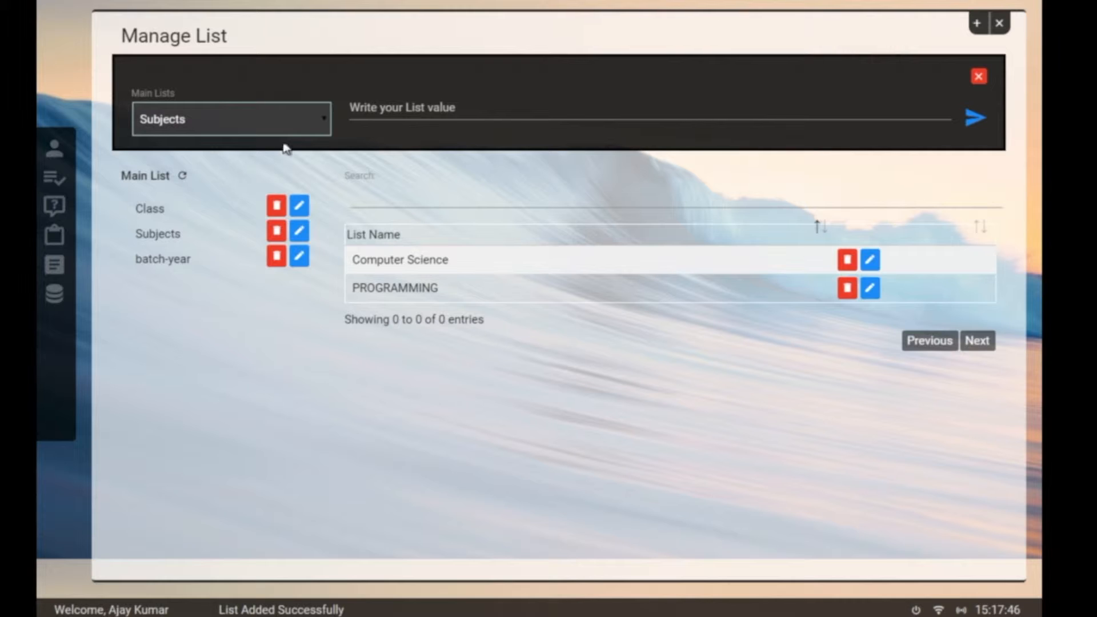
click(416, 106)
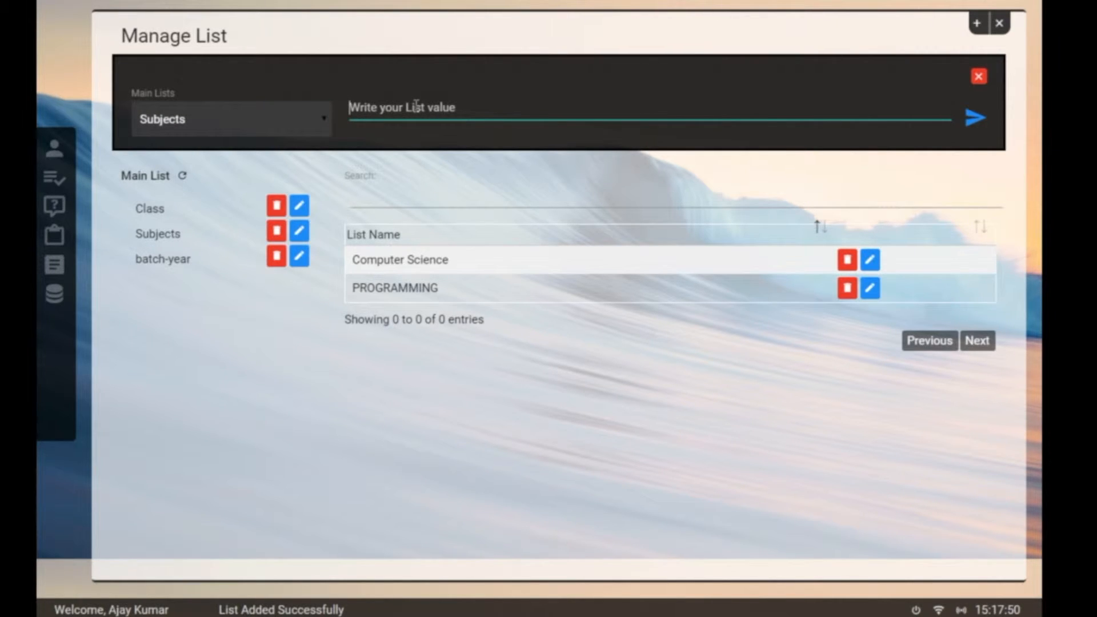
text(Basic)
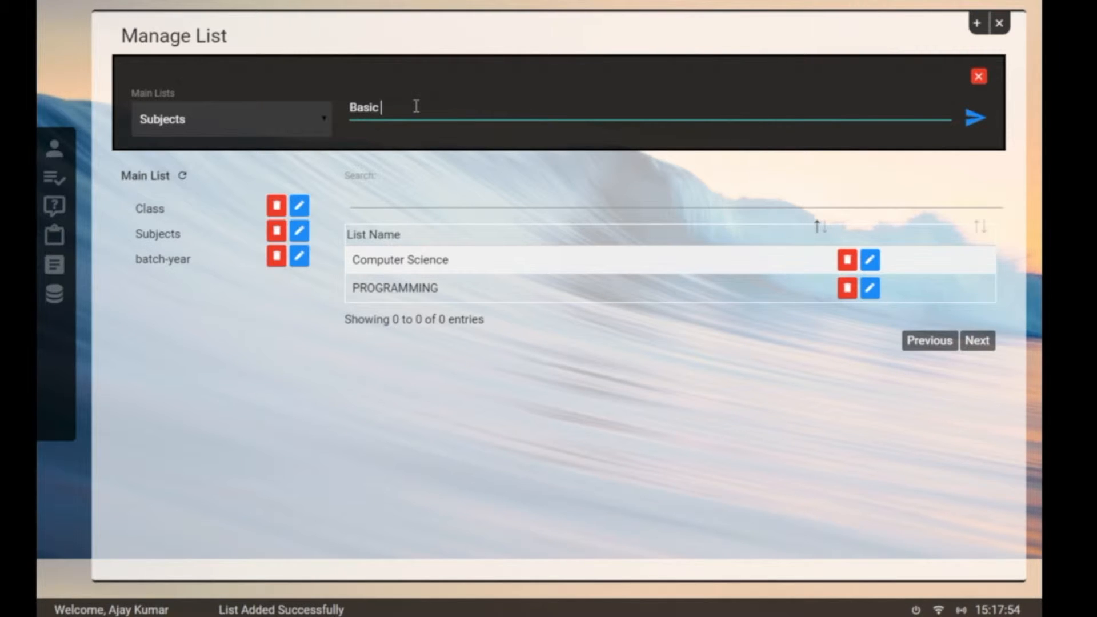
text( Computers)
click(976, 116)
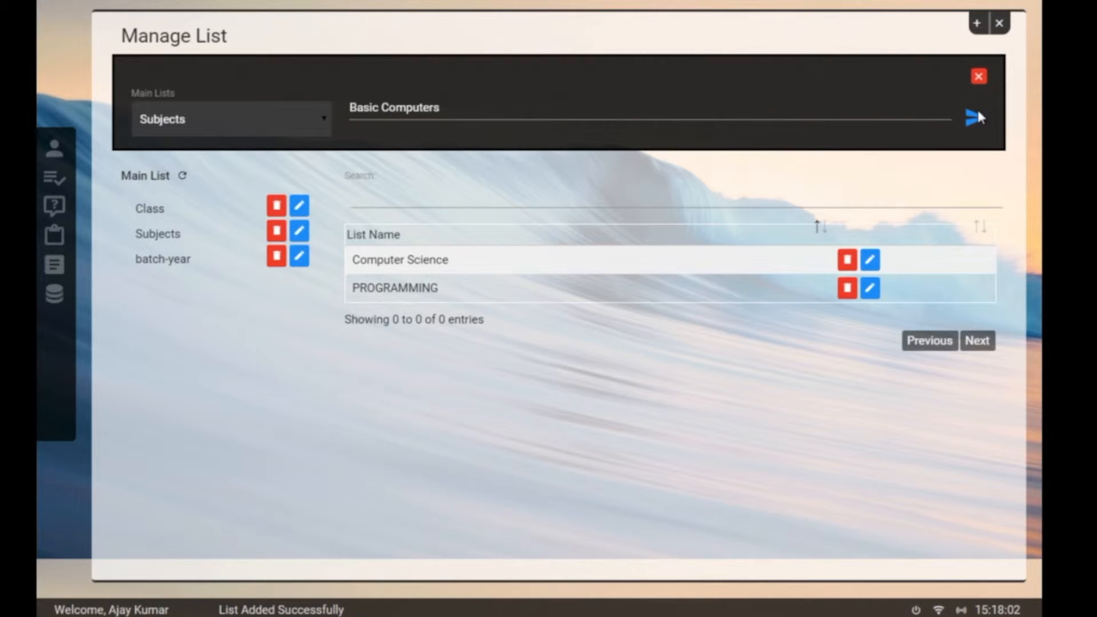
click(979, 77)
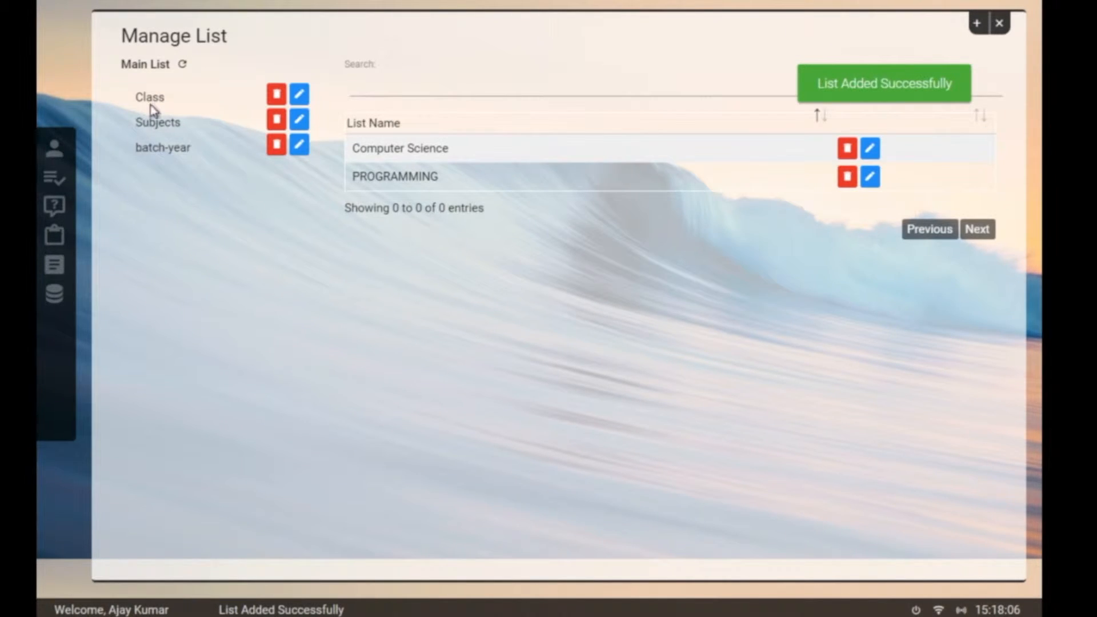
Step: Edit the Basic Computers subject to read Basic Programing, then show the batch-year entries
click(154, 124)
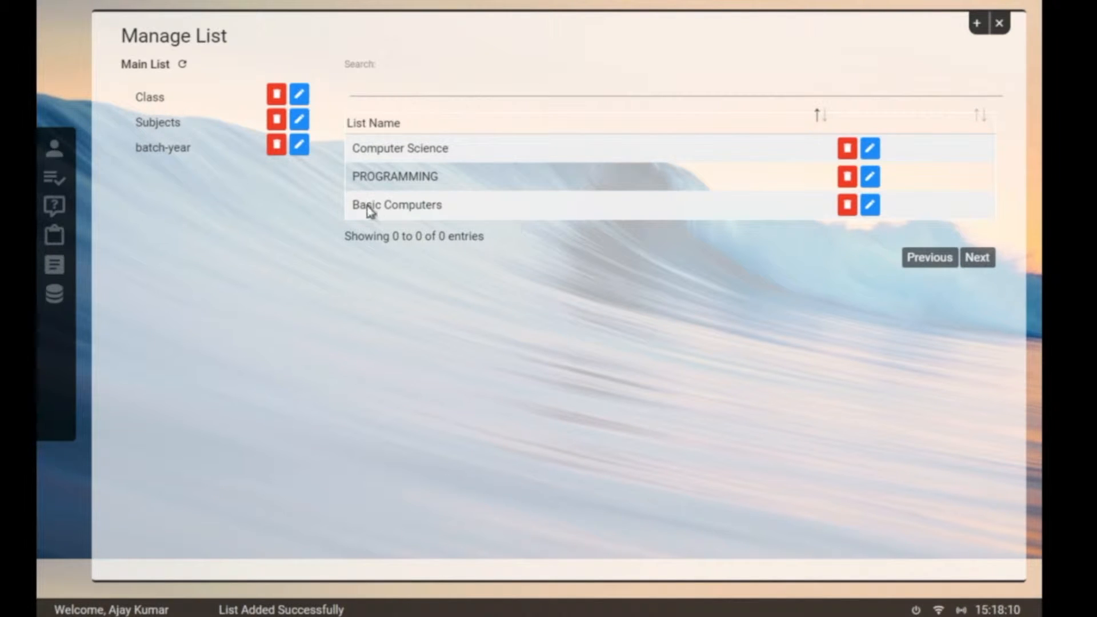
click(870, 205)
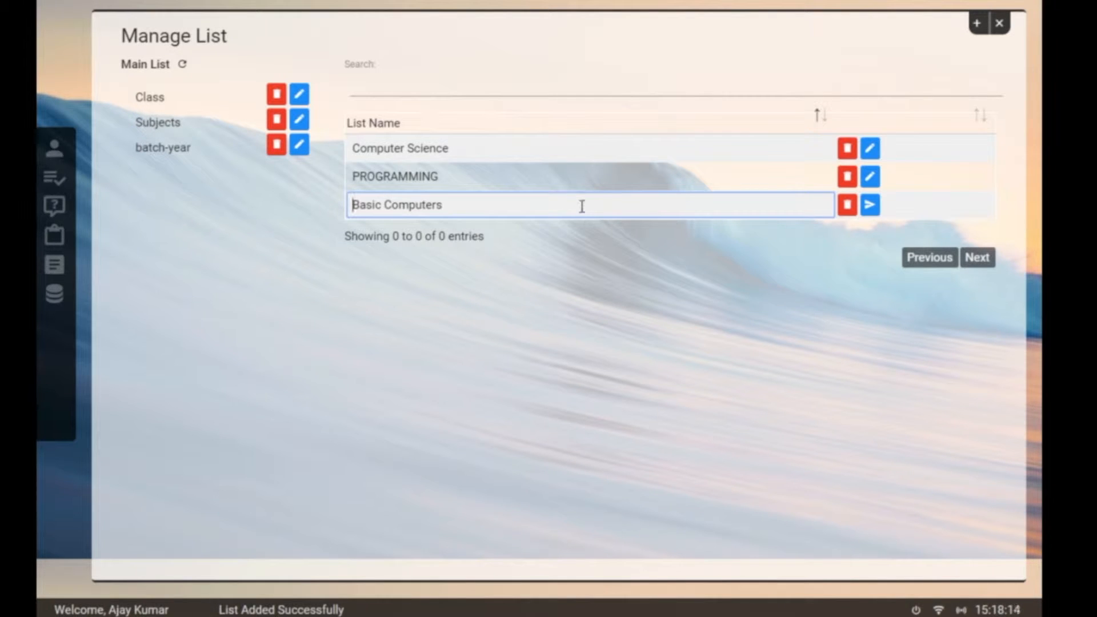
key(BackSpace)
key(BackSpace)
key(BackSpace)
key(BackSpace)
key(BackSpace)
key(BackSpace)
key(BackSpace)
key(BackSpace)
text(Programin)
click(870, 205)
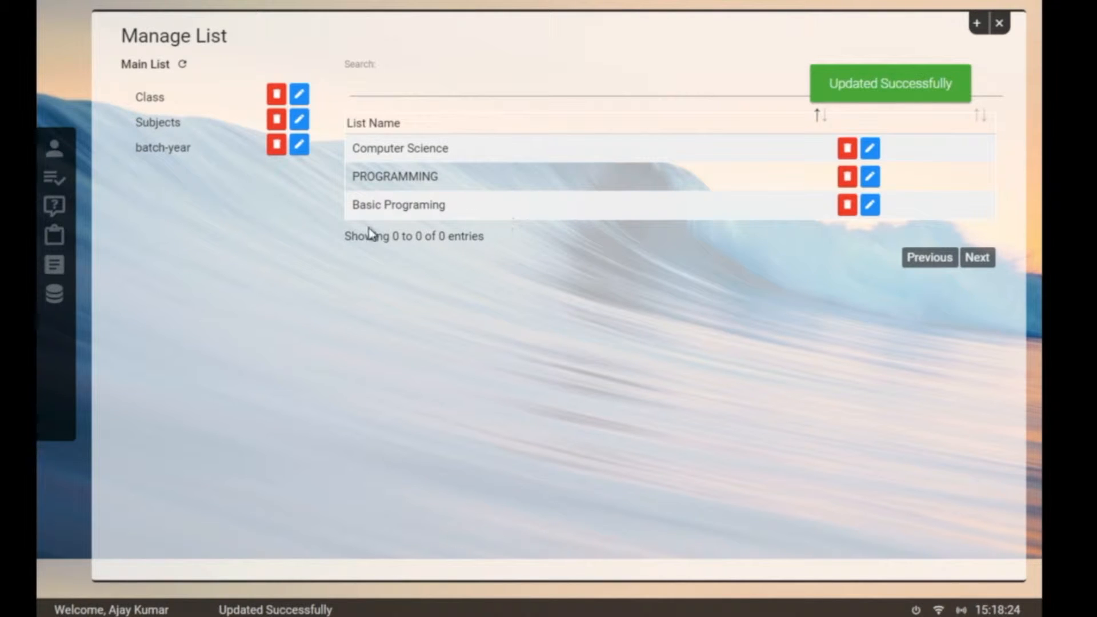
click(160, 149)
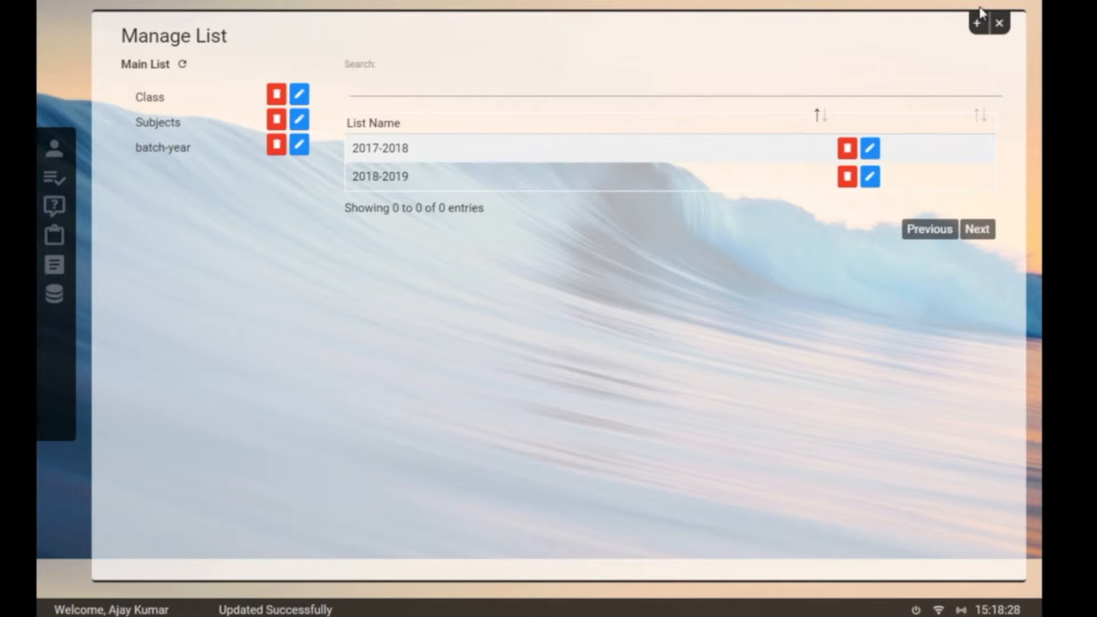
Step: Add 2019-2020 as a new batch-year entry
click(982, 26)
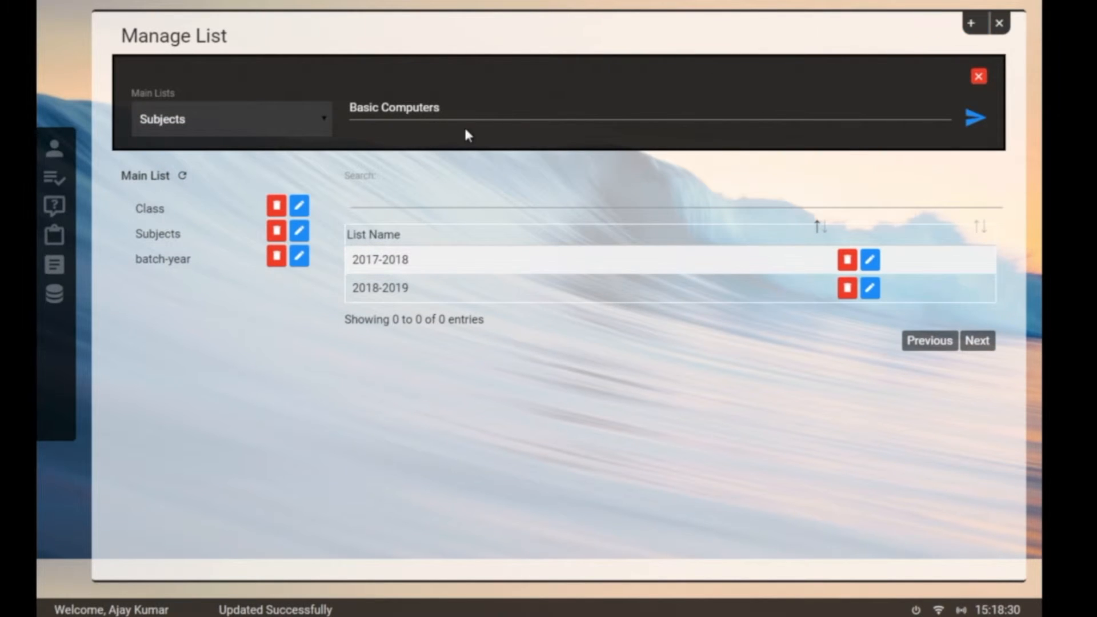
click(243, 132)
click(226, 189)
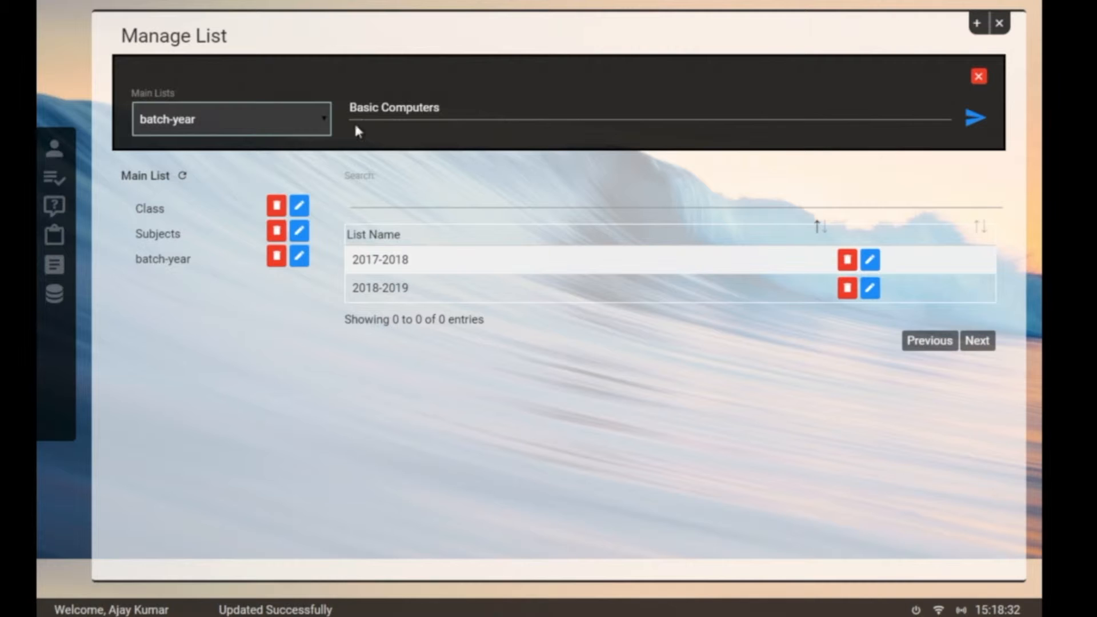
drag(487, 116, 339, 108)
key(BackSpace)
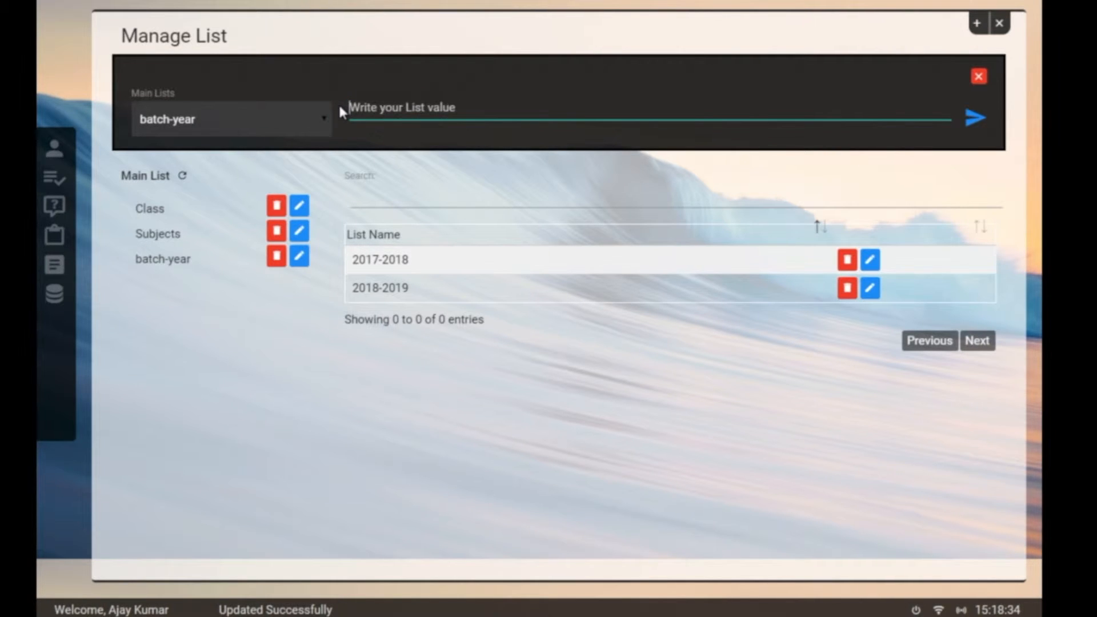
text(2019-2020)
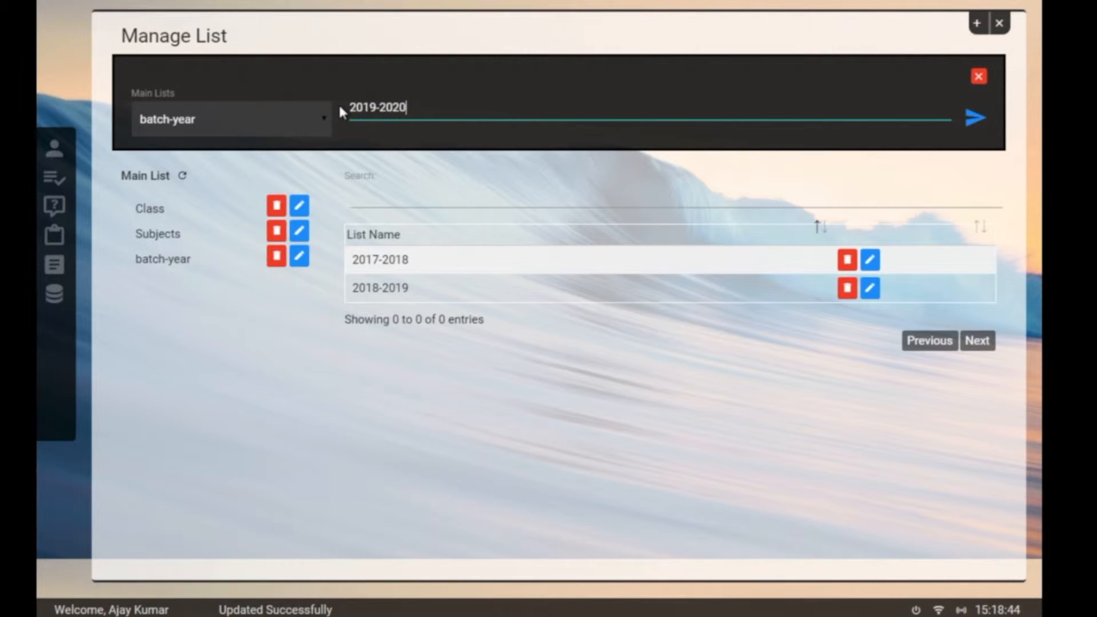
key(Return)
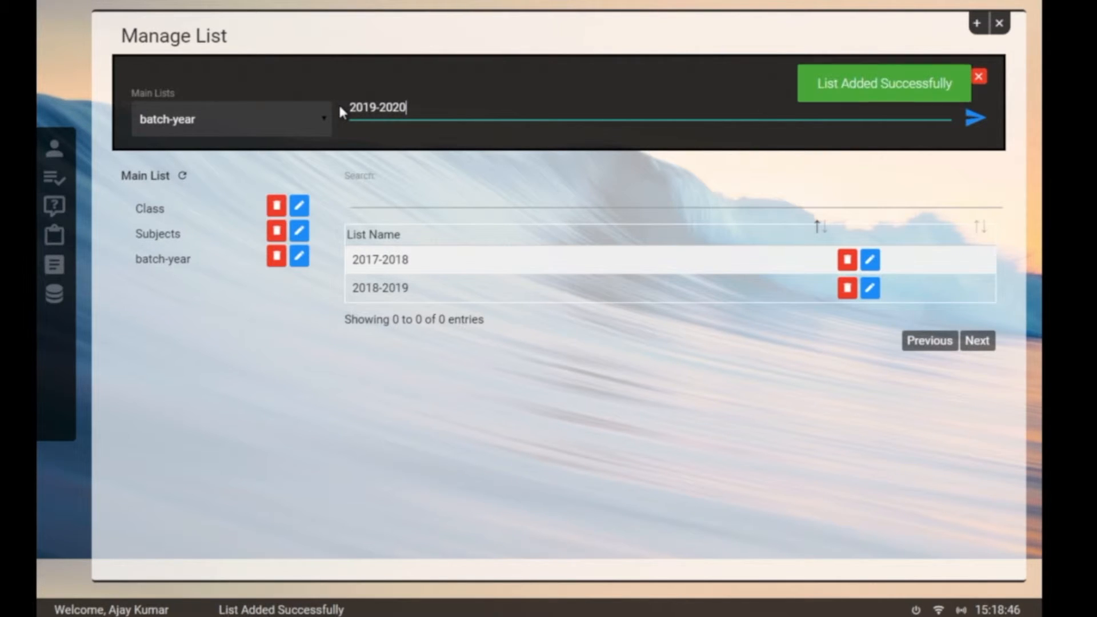
Step: Close the add panel, confirm 2019-2020 in batch-year, and close Manage List
click(979, 77)
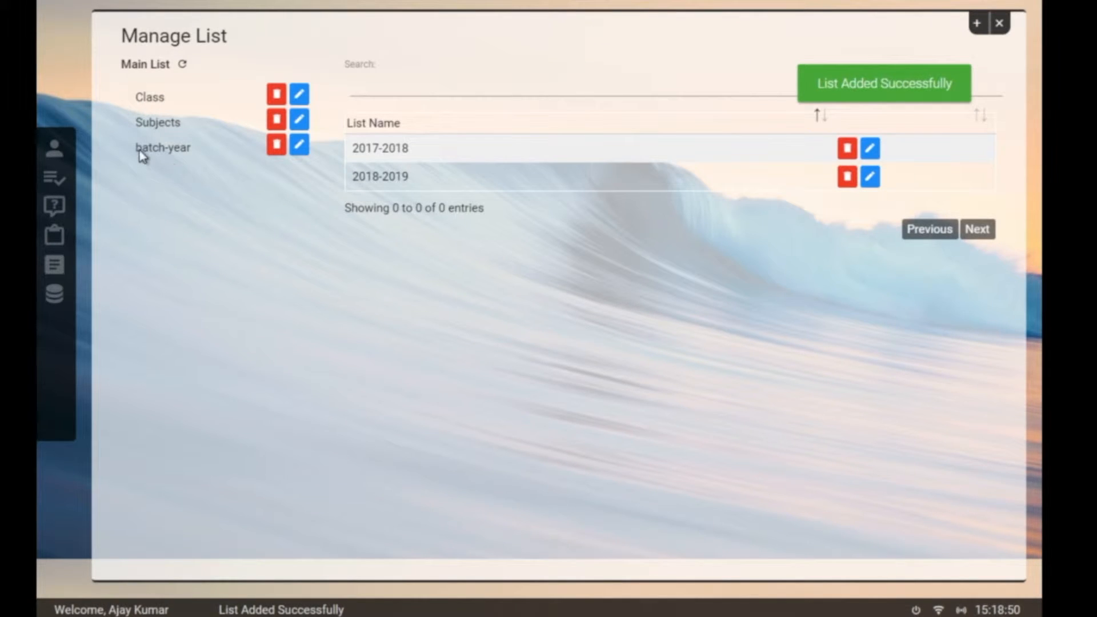
click(140, 150)
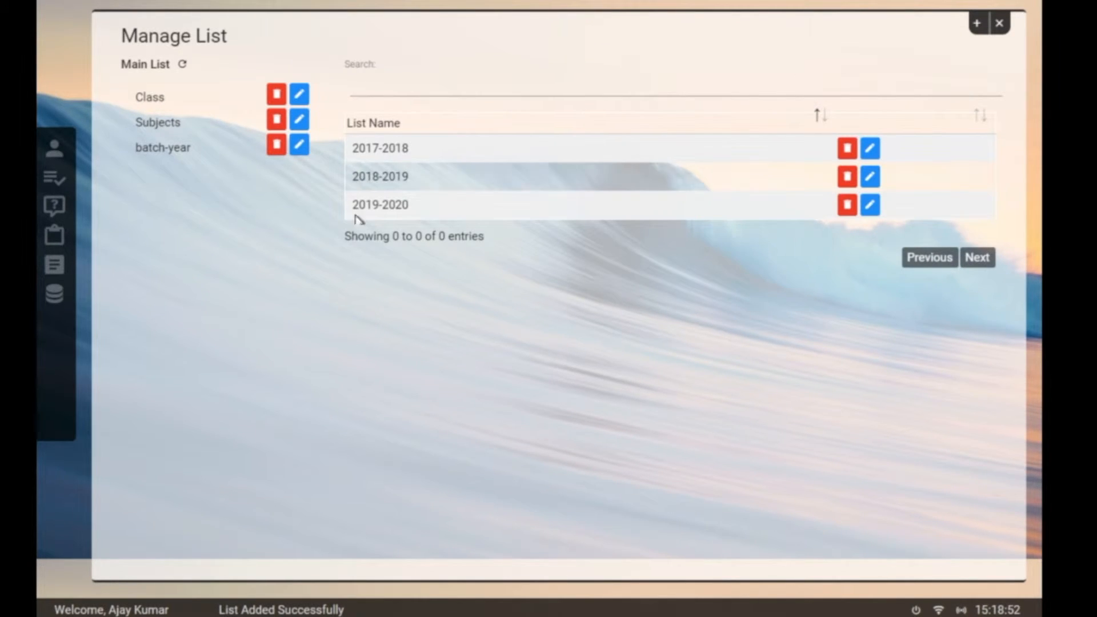
click(1000, 26)
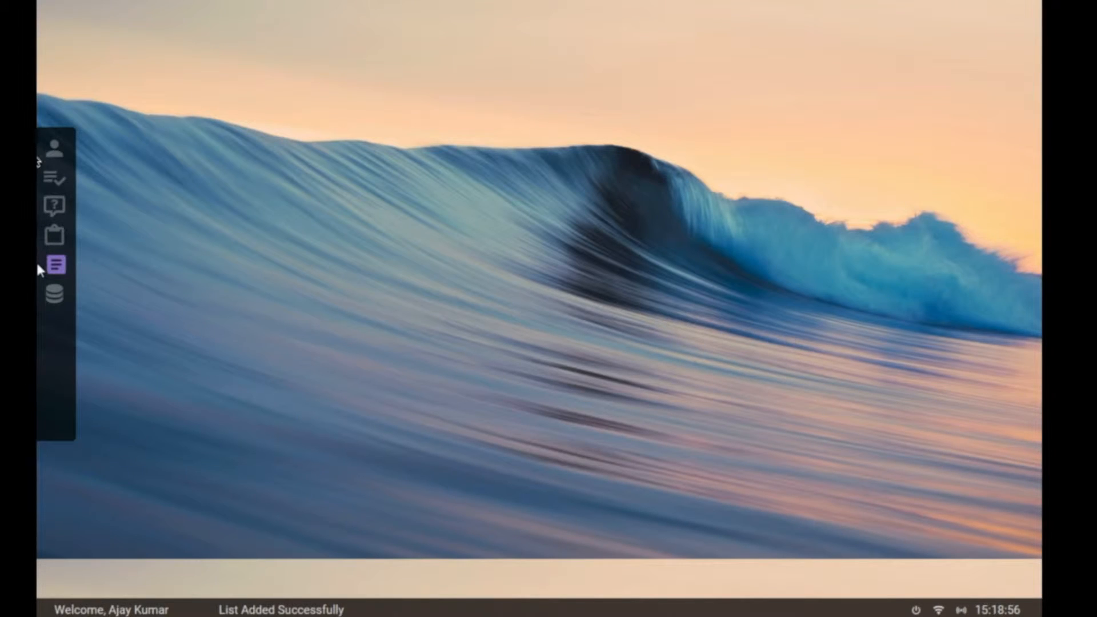
Step: Open the Add Student form, enter the student's full name, and start selecting a photo
click(55, 147)
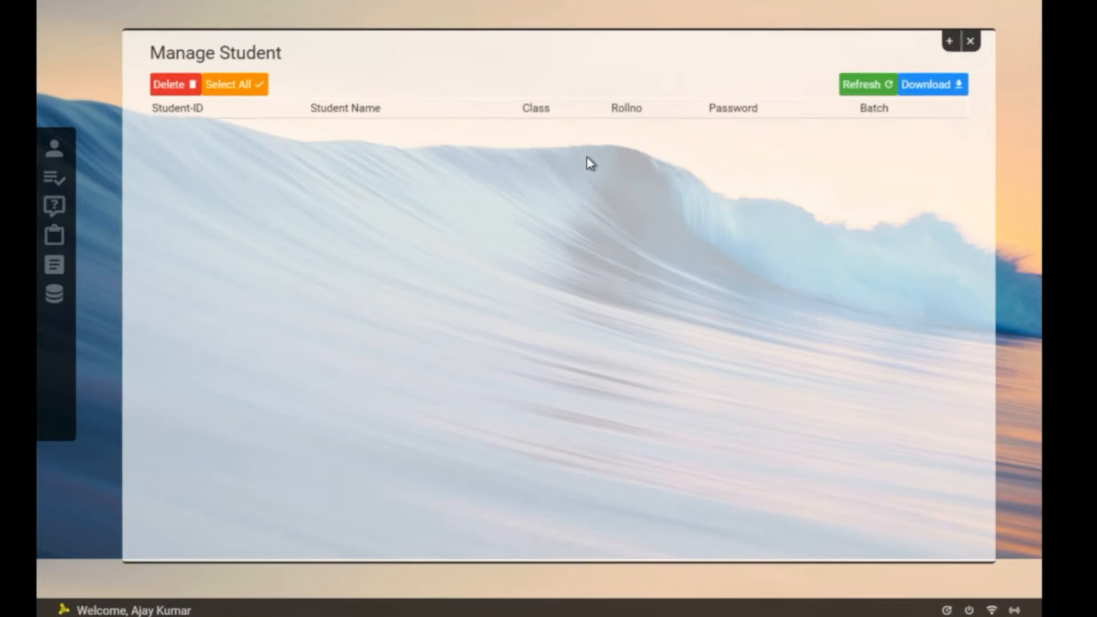
click(986, 29)
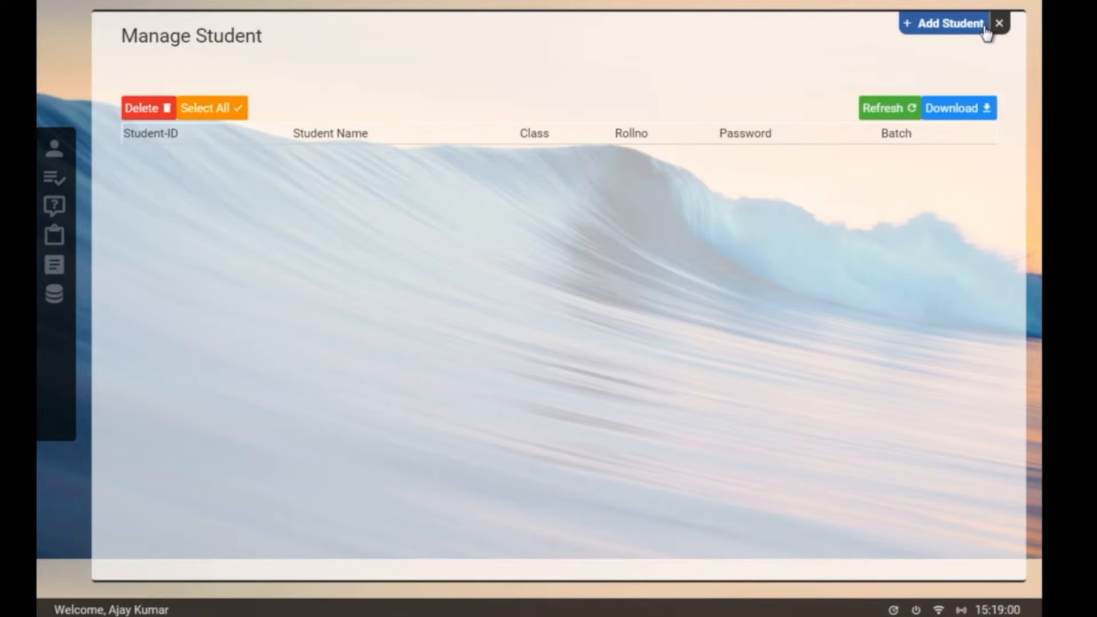
click(314, 135)
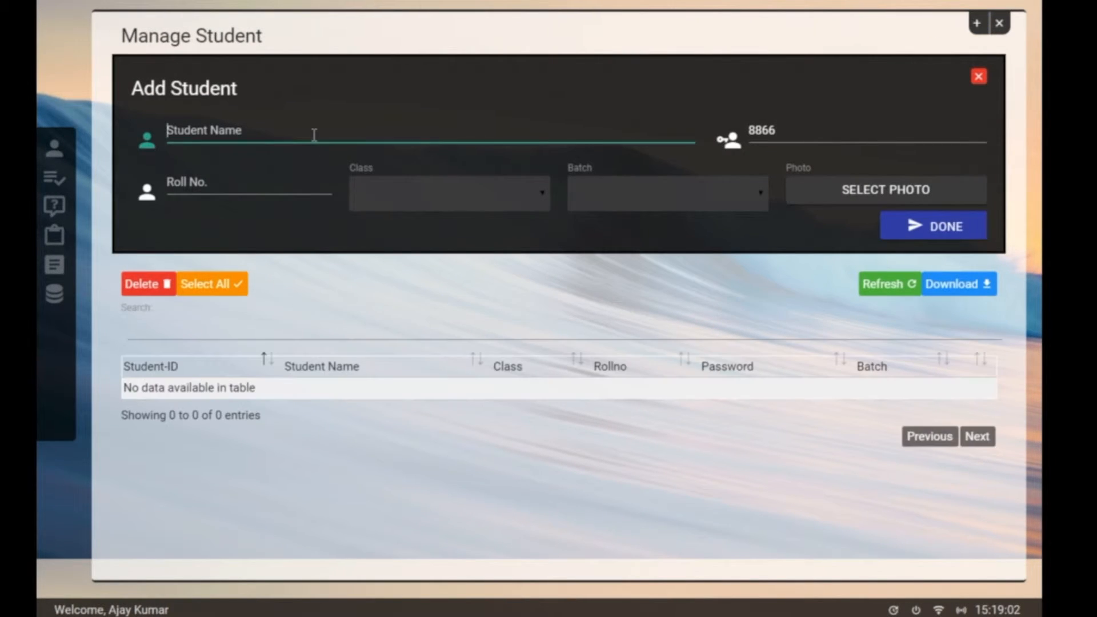
text(A)
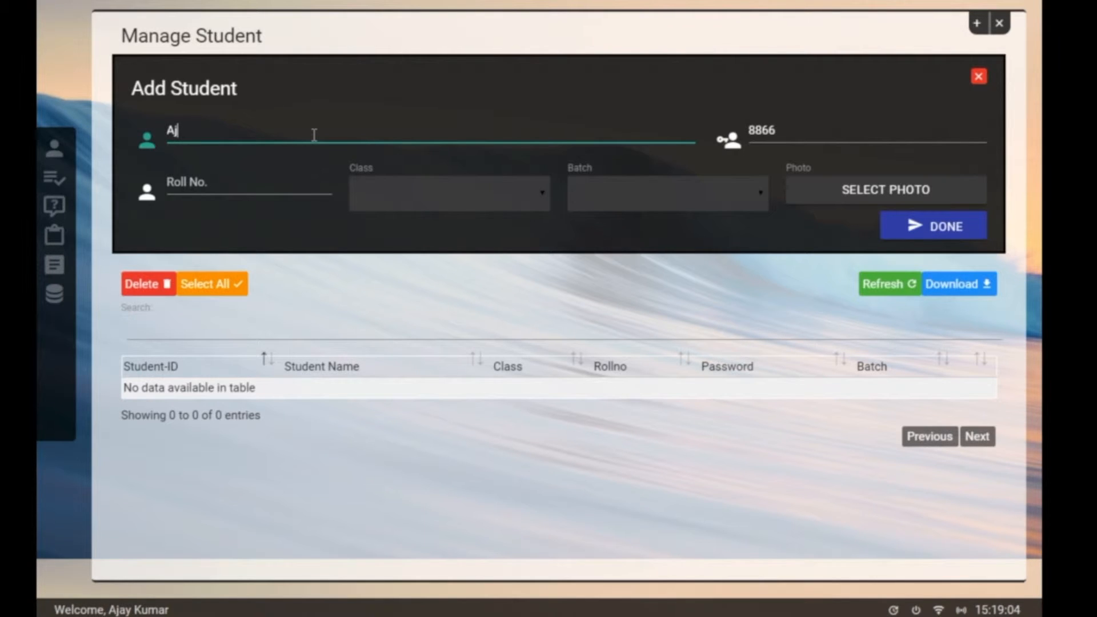
key(BackSpace)
click(915, 190)
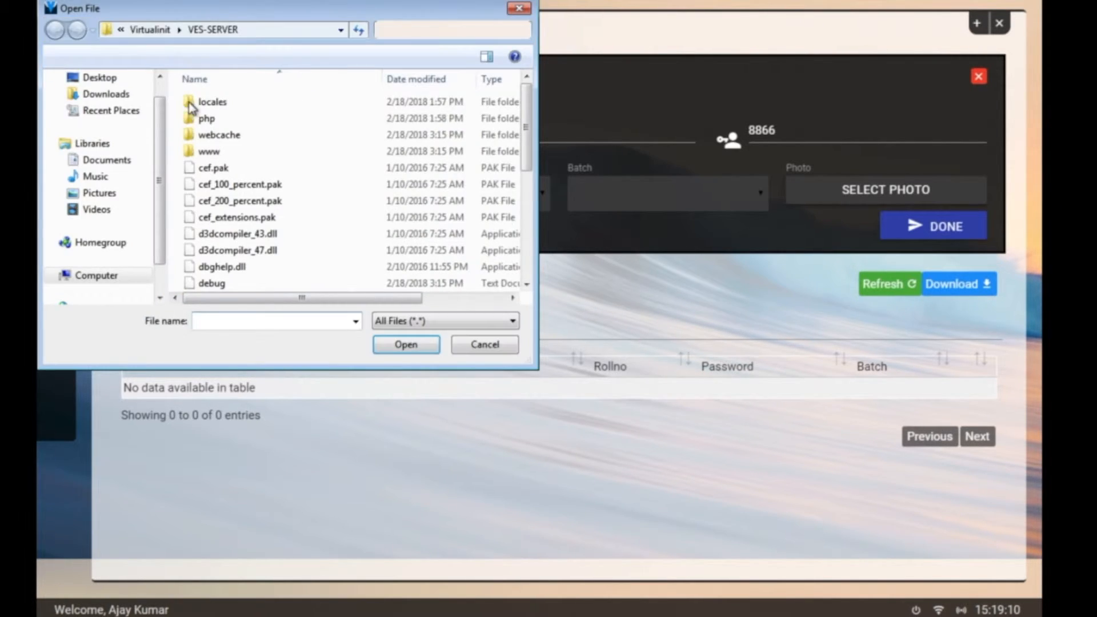
Step: Choose Penguins from Pictures > Sample Pictures as the student's photo
click(79, 95)
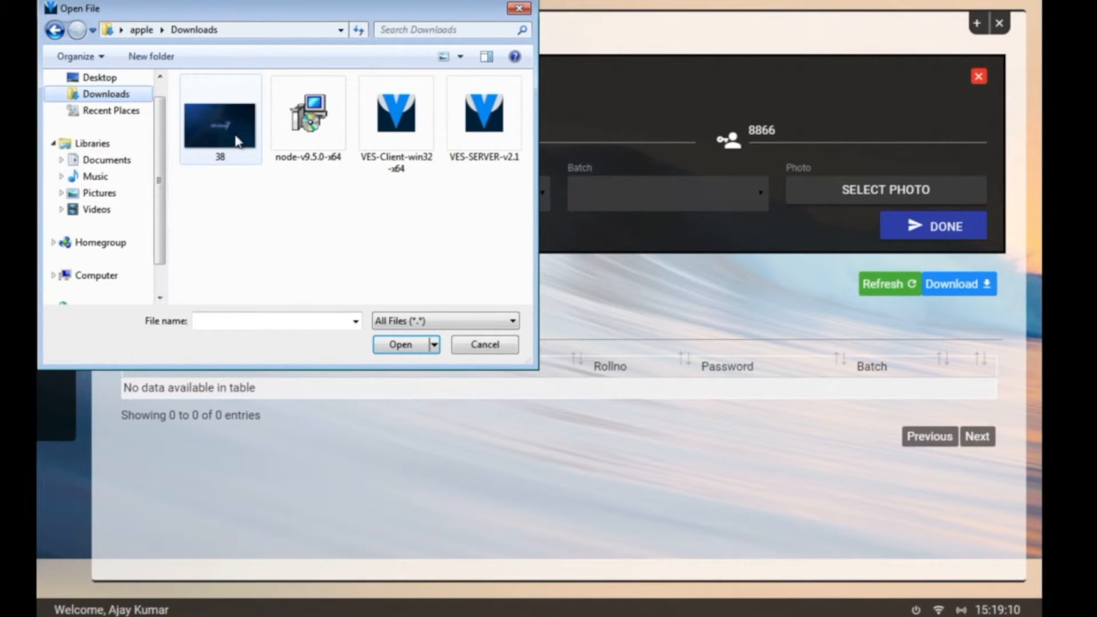
click(101, 195)
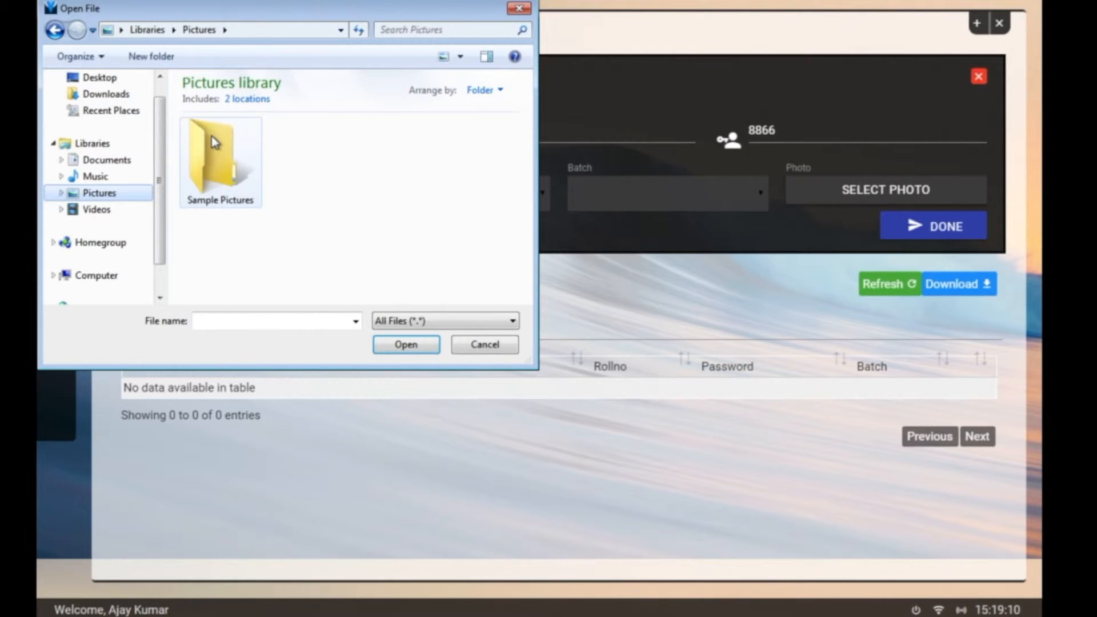
double_click(214, 141)
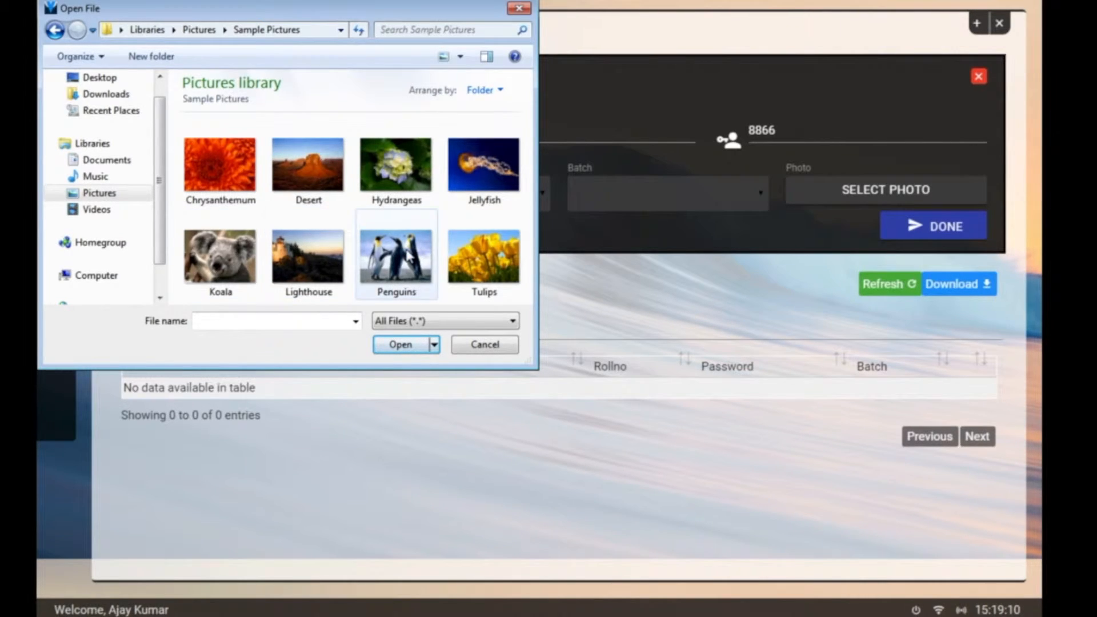
double_click(408, 256)
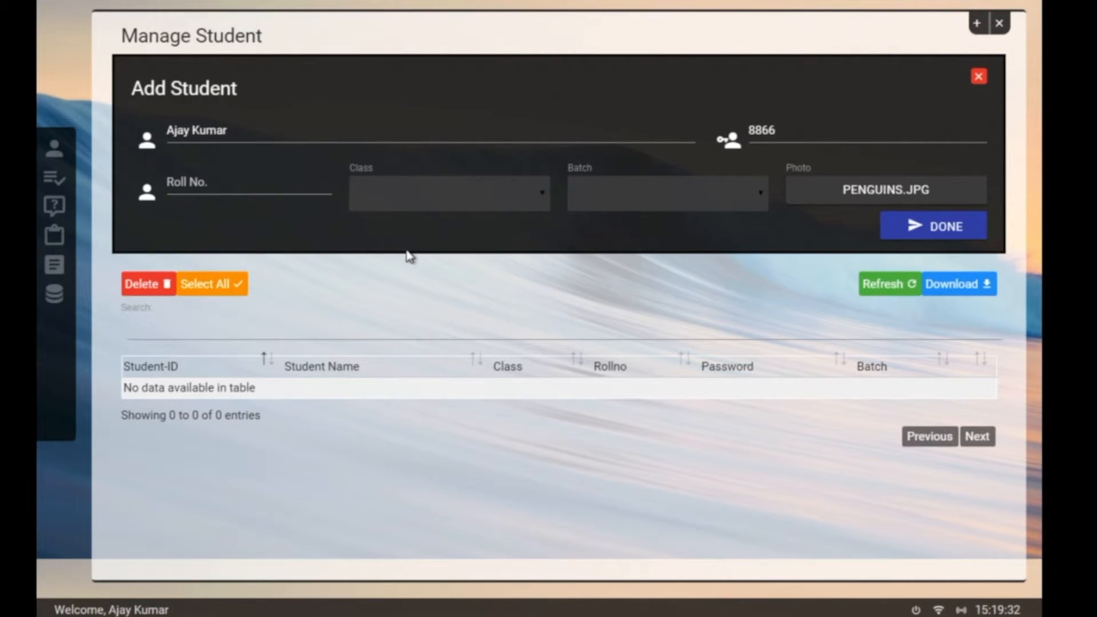
Step: Fill in the student's password and roll number in the Add Student form
click(814, 124)
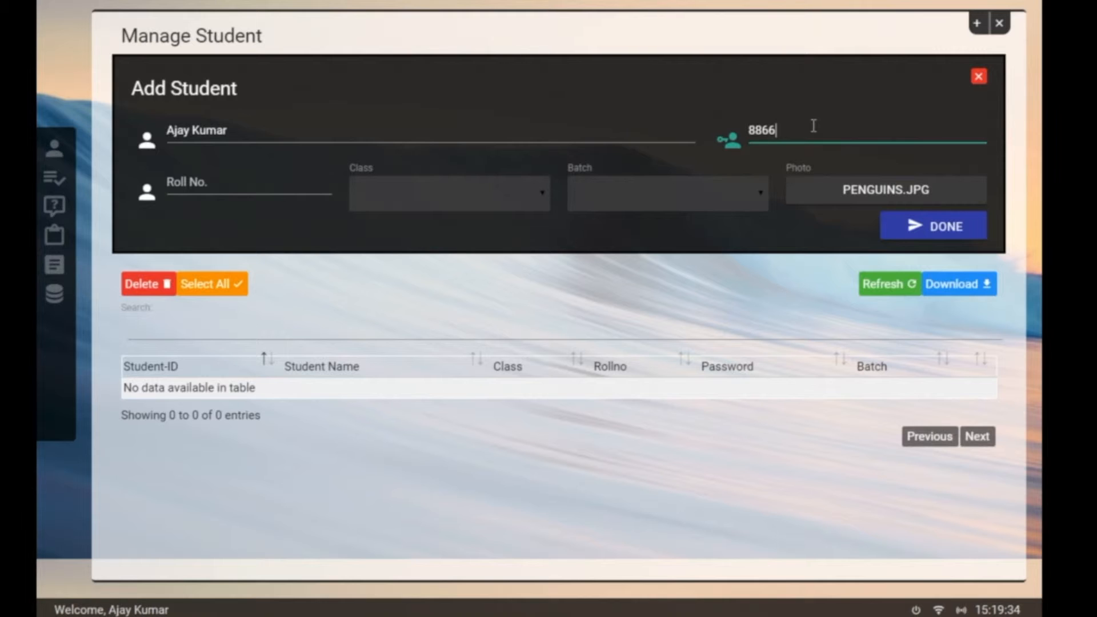
key(BackSpace)
key(BackSpace)
key(BackSpace)
key(BackSpace)
text(1234)
click(244, 171)
text(1)
key(BackSpace)
text(2)
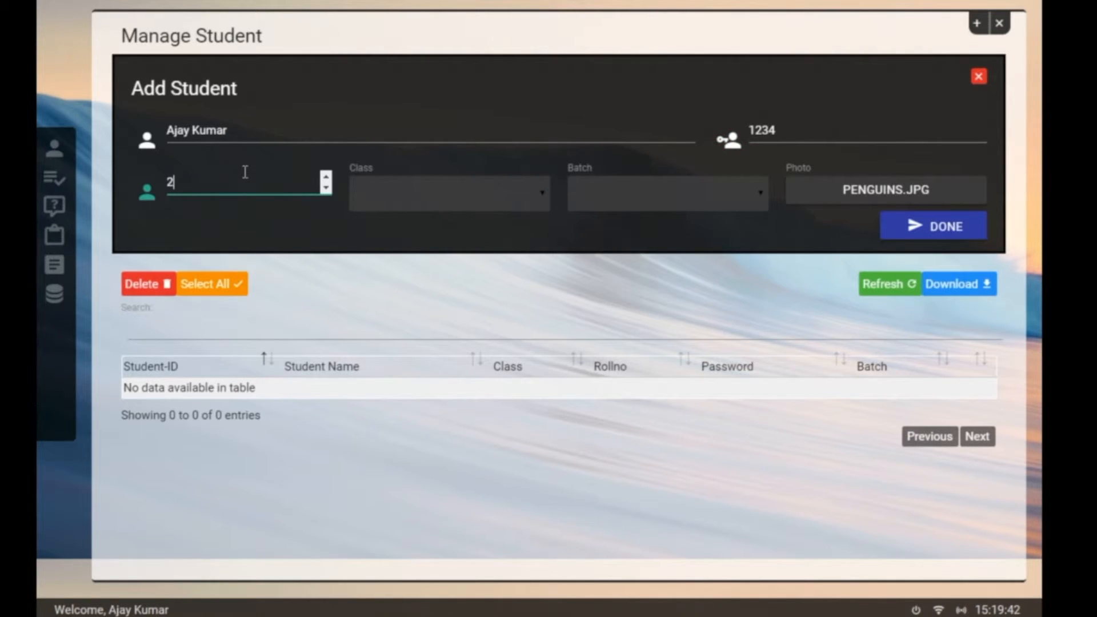
key(Tab)
key(Down)
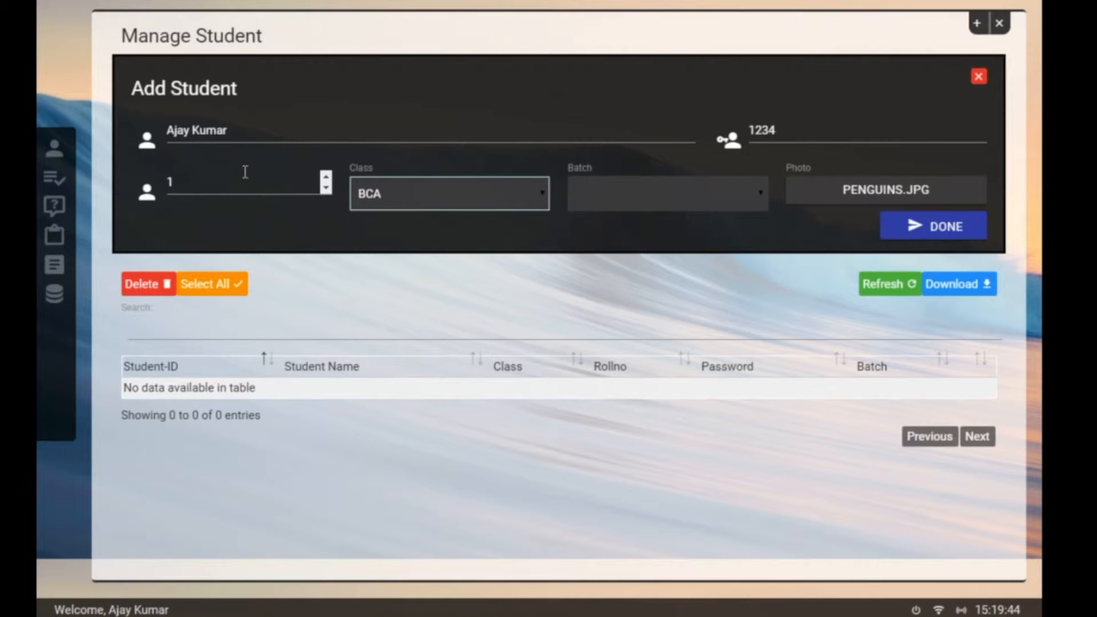
key(Tab)
key(Down)
key(Up)
Step: Set class BCA and batch 2017-2018, save the student, and refresh the list
click(431, 191)
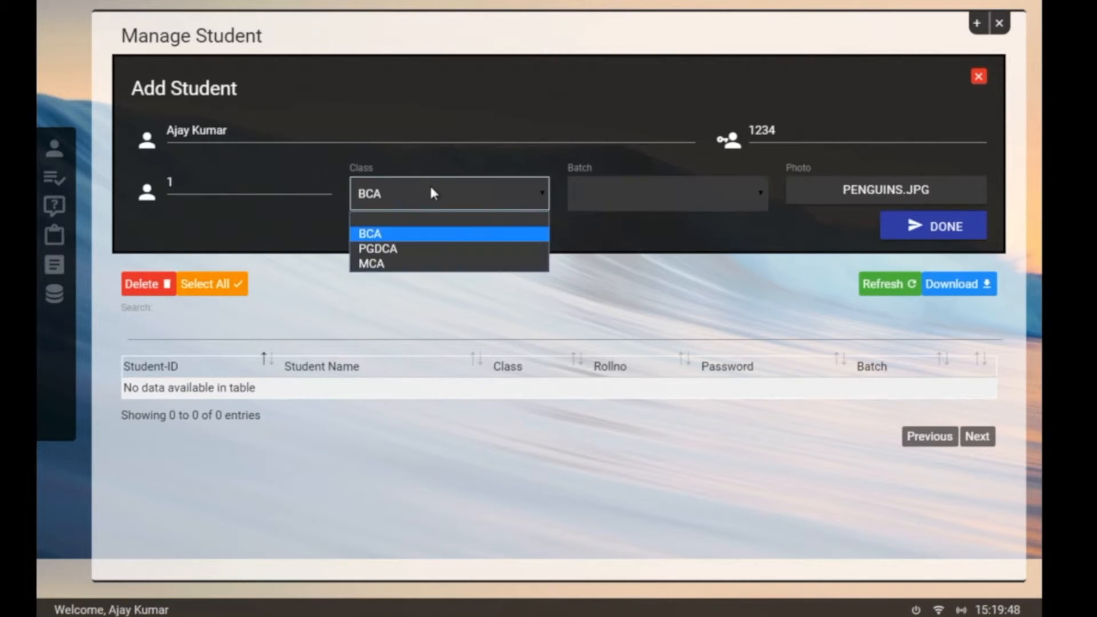
click(675, 196)
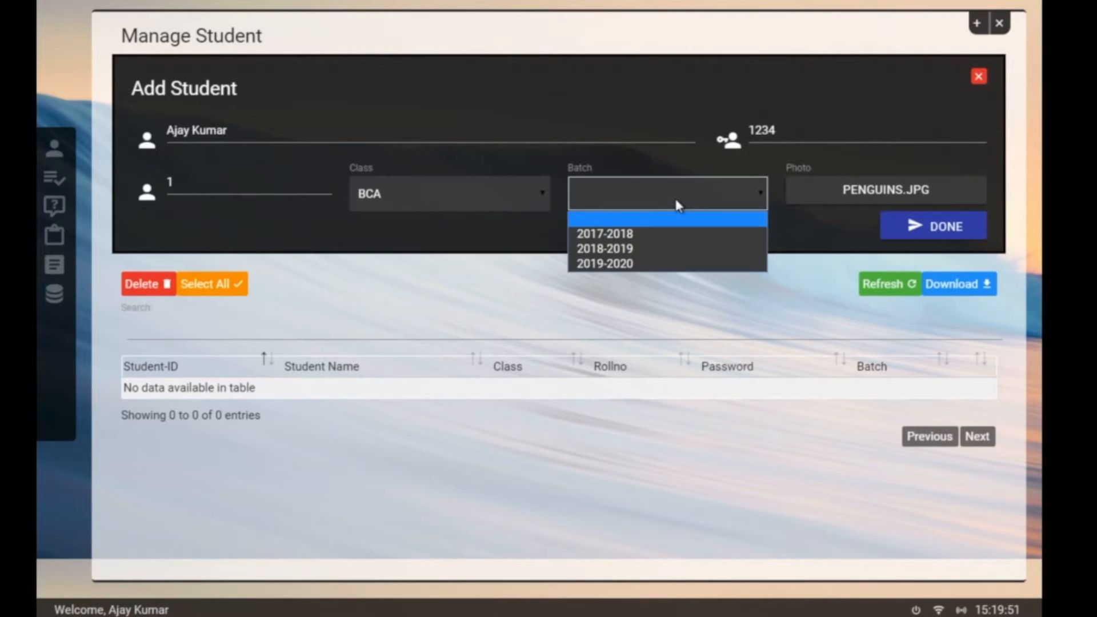
click(678, 238)
click(931, 233)
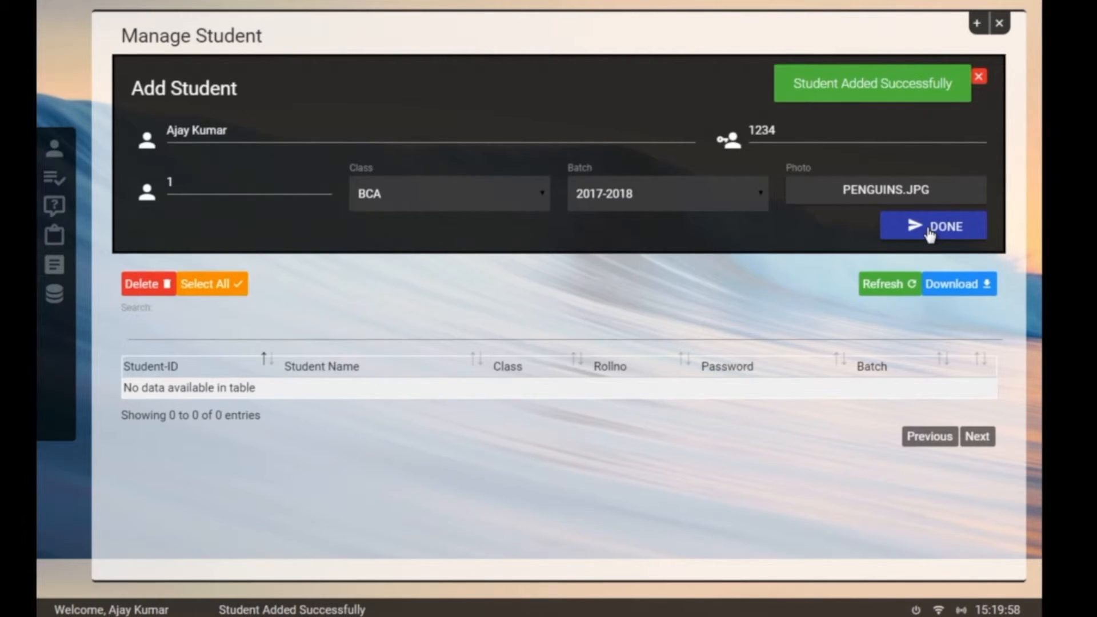
click(892, 284)
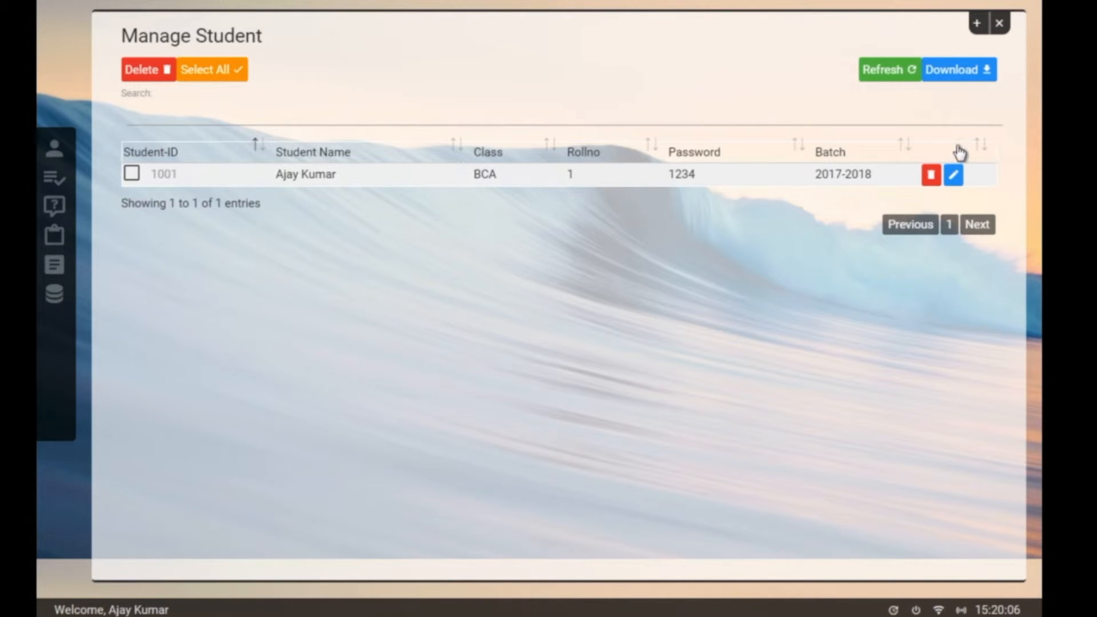
Step: Append the surname to student 1001's name, save the record, and refresh the student list
click(954, 175)
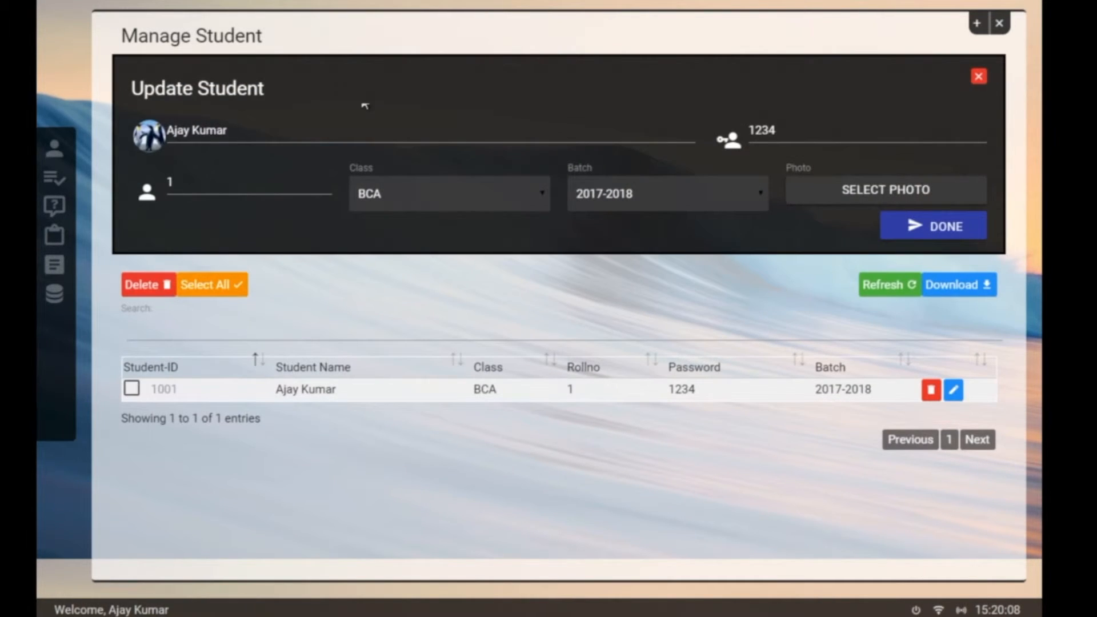
click(244, 135)
text(Gupta)
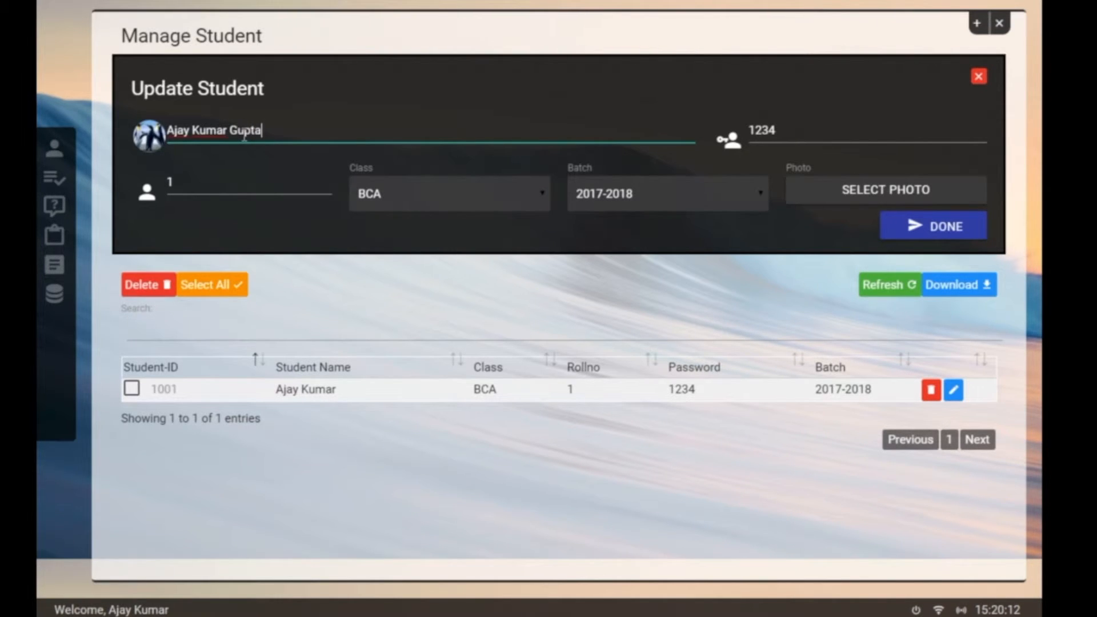
click(956, 228)
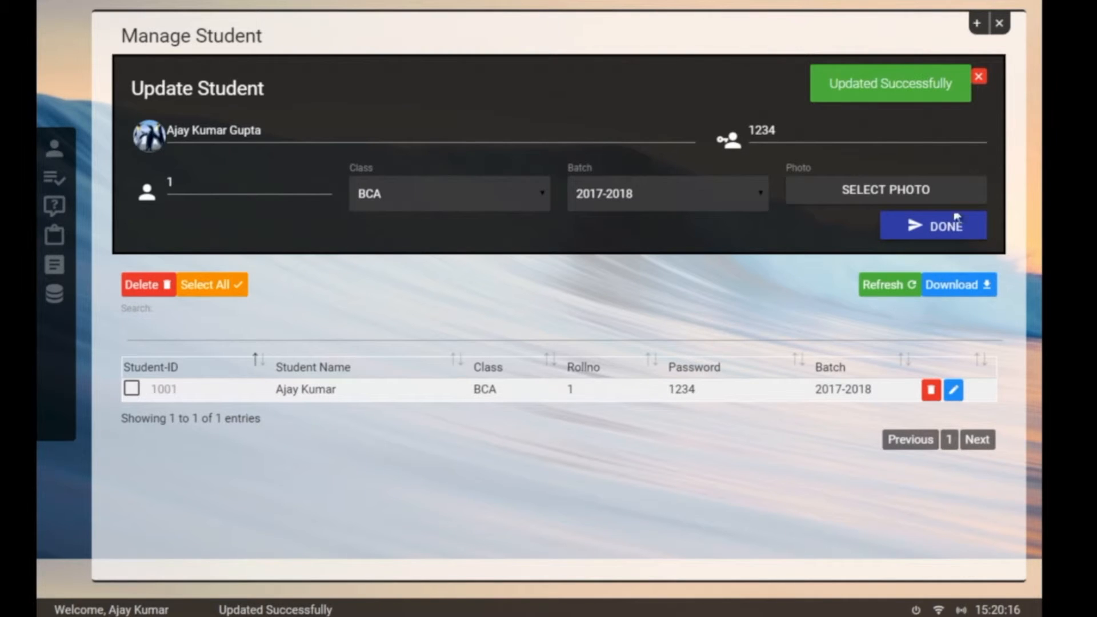
click(979, 78)
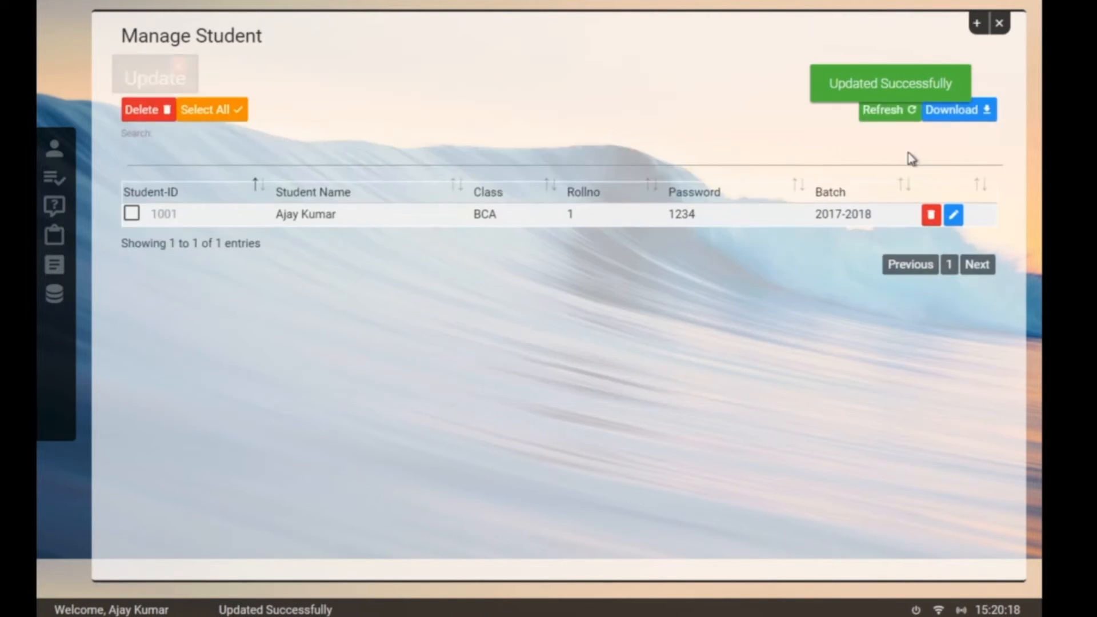
click(874, 70)
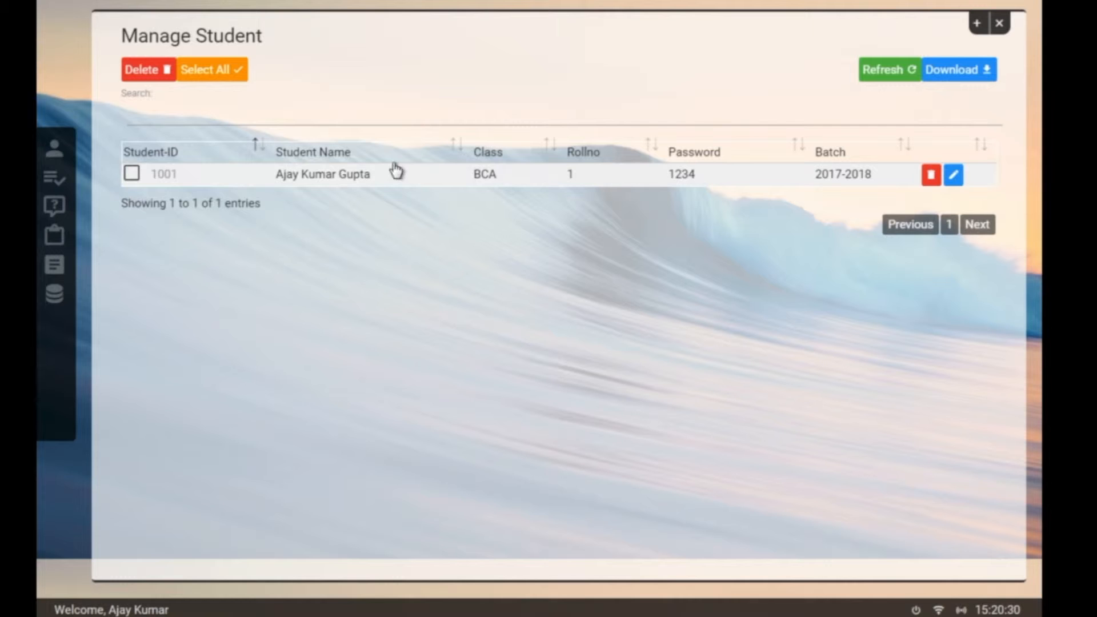
Step: Export the student list as an xls file into the Documents library, then show the Windows desktop
click(210, 71)
click(209, 71)
click(965, 71)
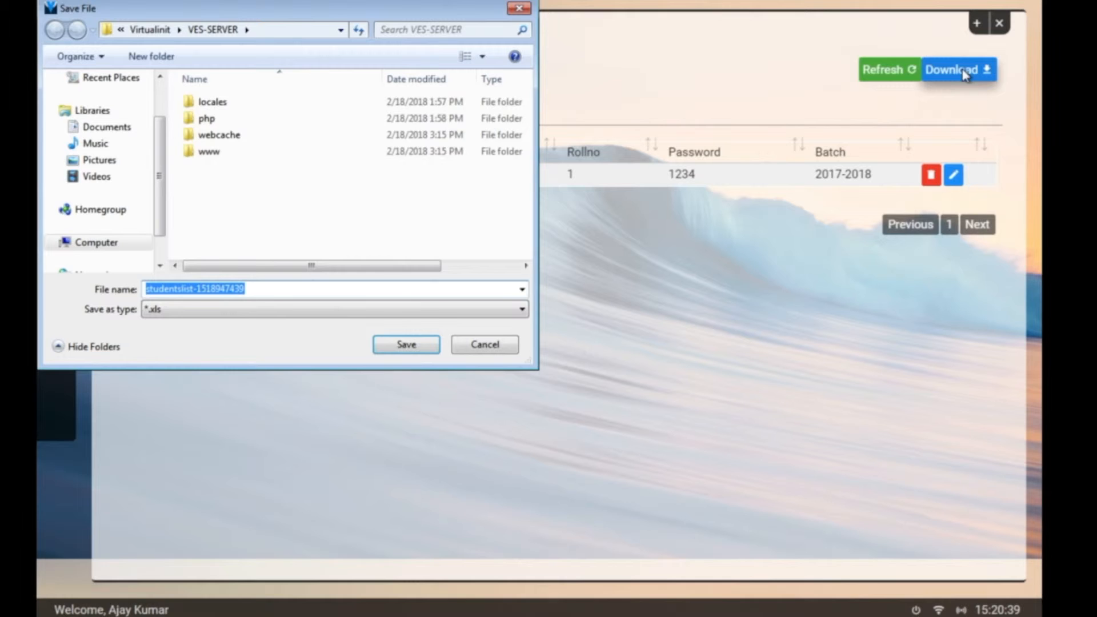
click(92, 128)
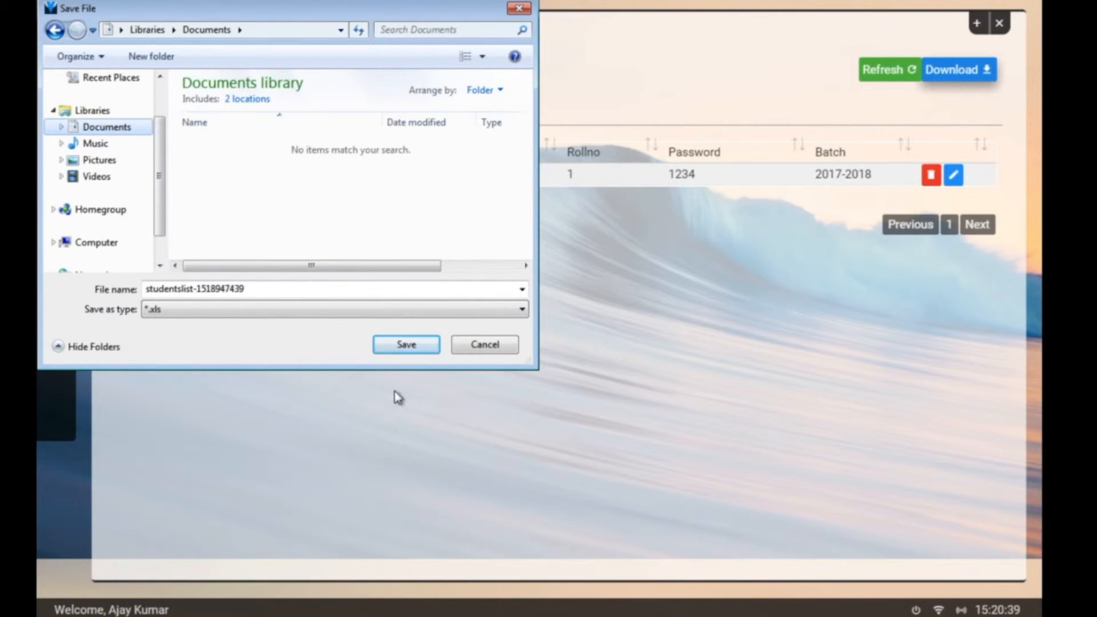
click(420, 352)
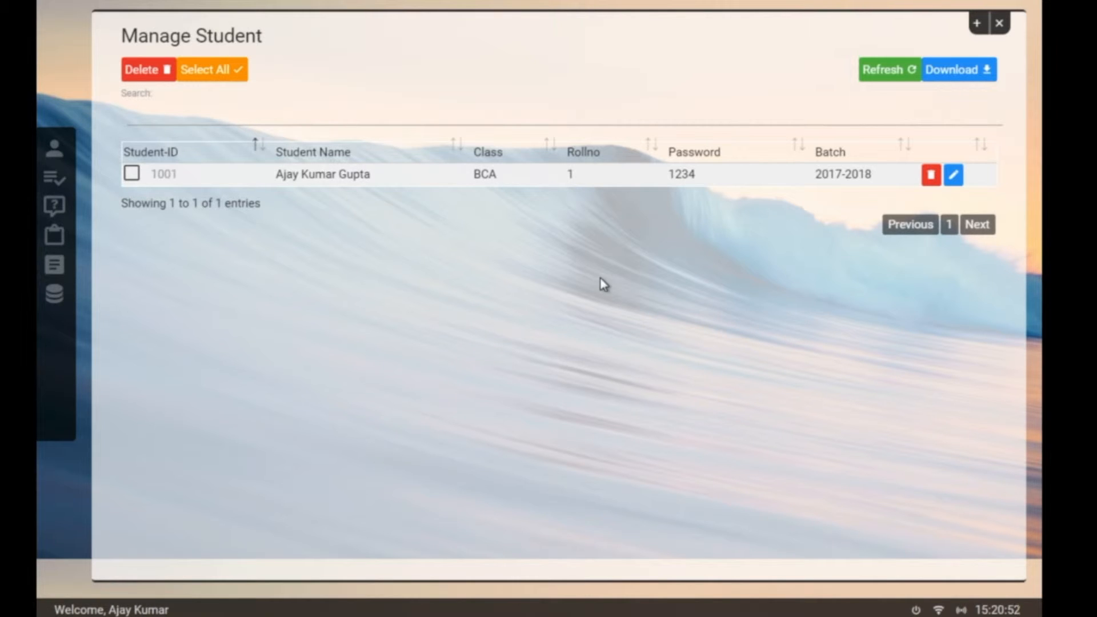
key(super+d)
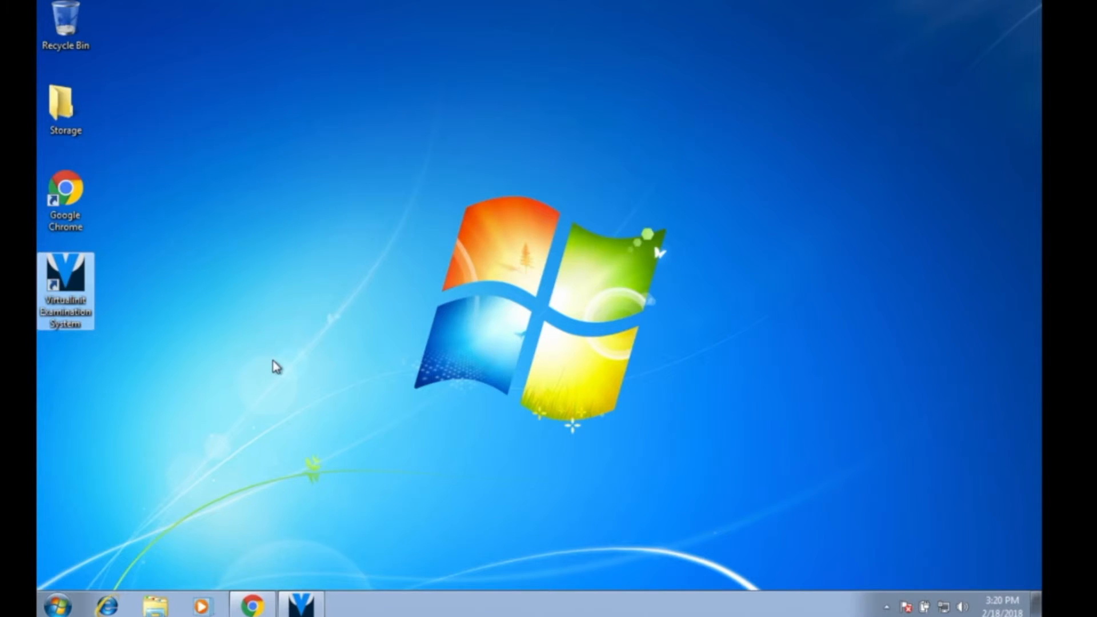
Step: Locate studentslist-1518947439.xls in the Documents library in Explorer, then close the Explorer window
click(272, 360)
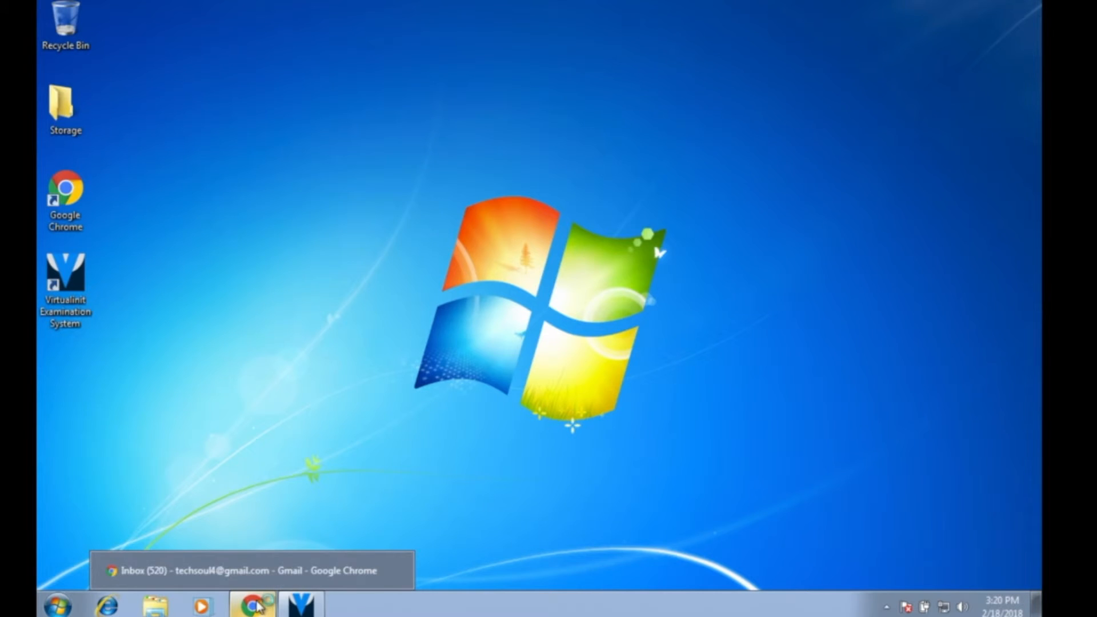
click(167, 611)
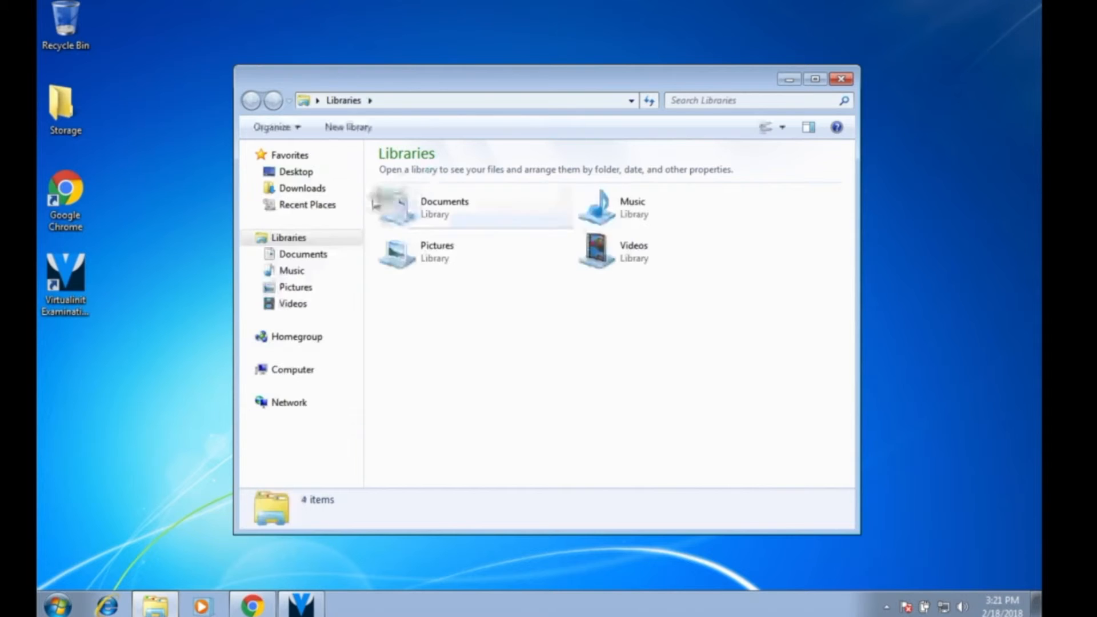
click(301, 189)
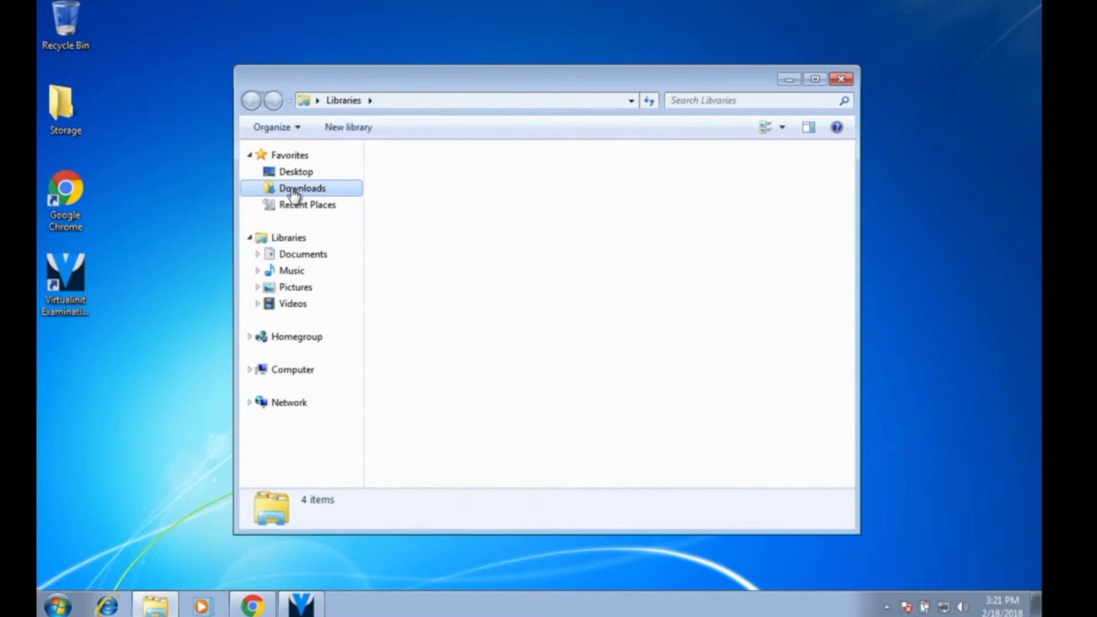
click(303, 242)
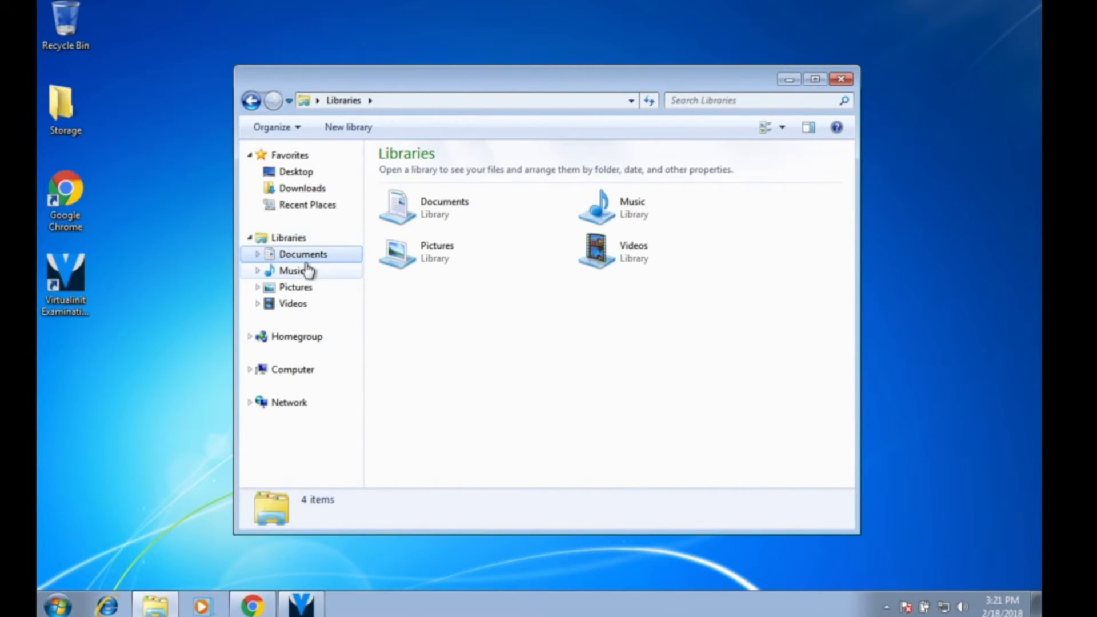
click(300, 255)
click(457, 216)
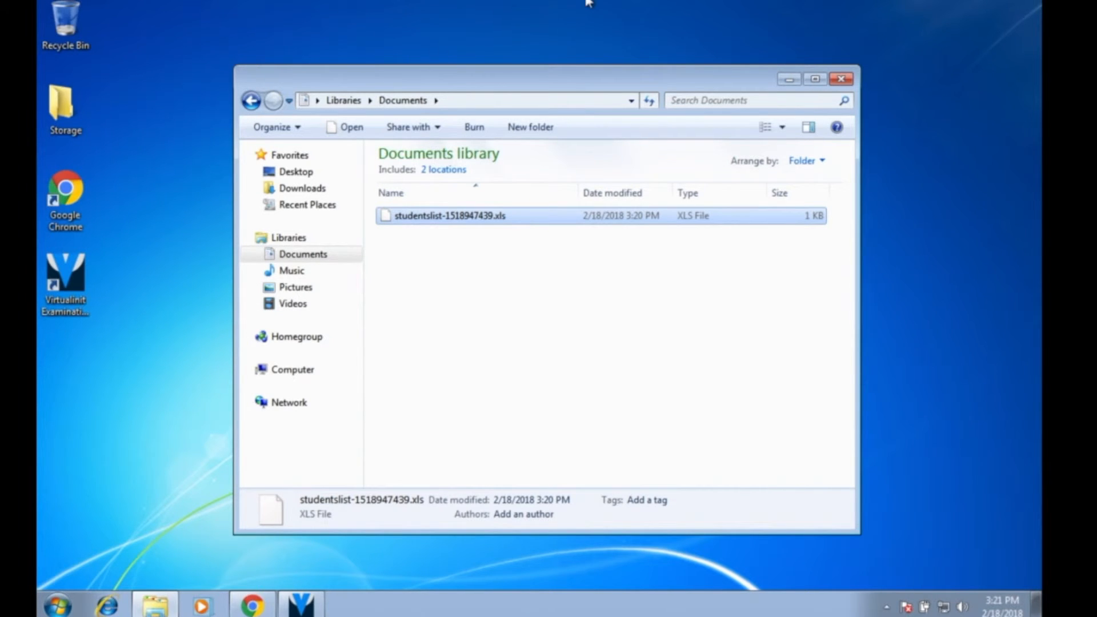
click(842, 77)
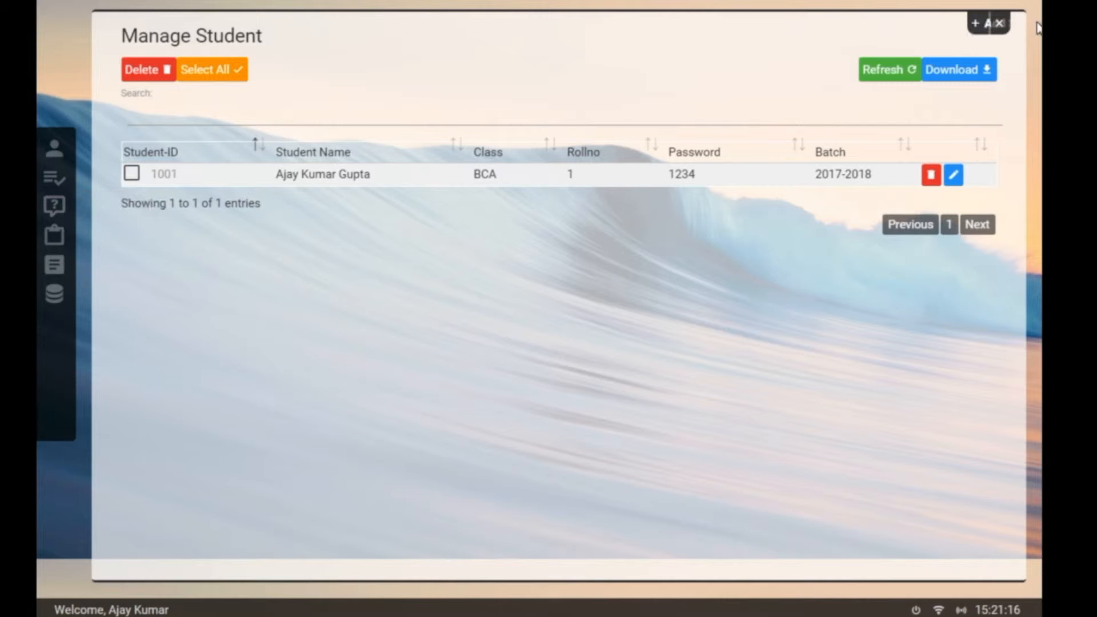
Step: Start a new question in the question bank asking for JavaScript's first or old name
click(999, 23)
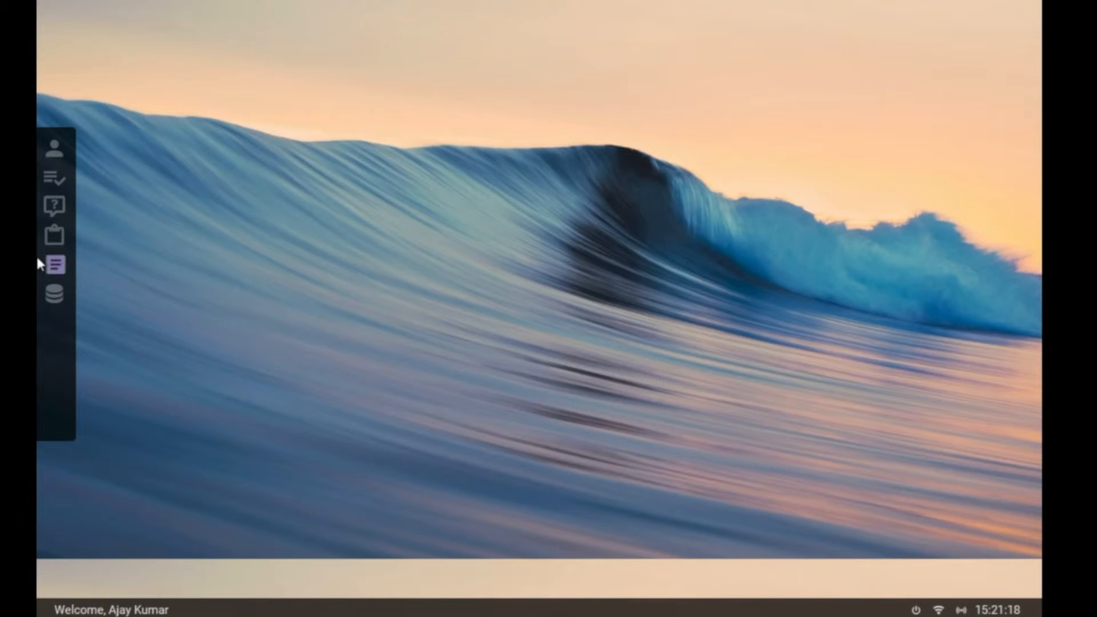
click(55, 207)
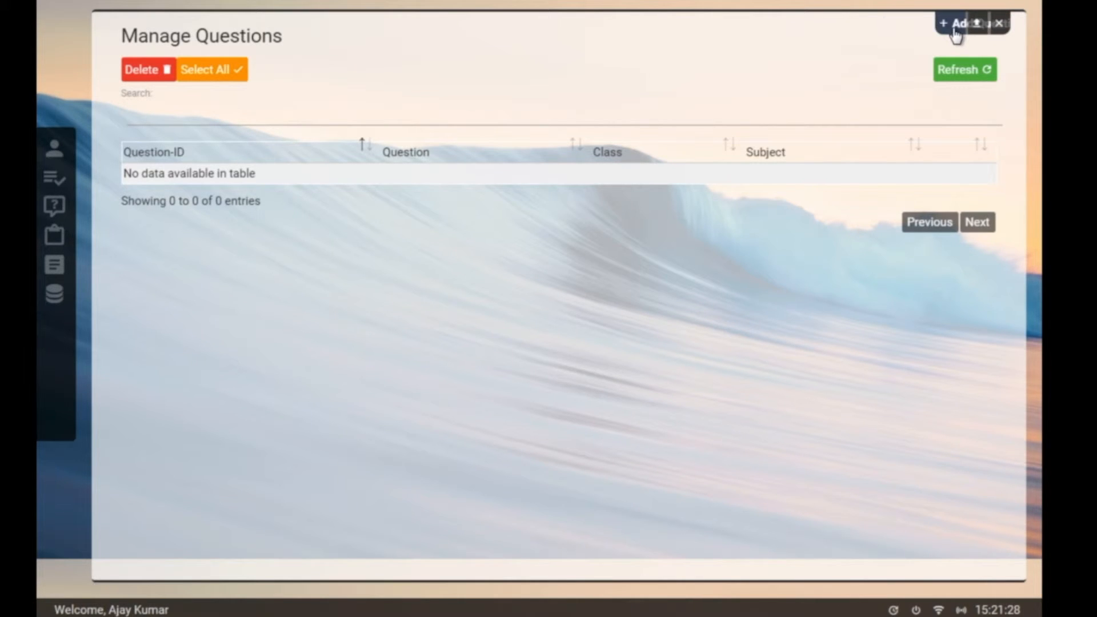
click(955, 30)
click(496, 138)
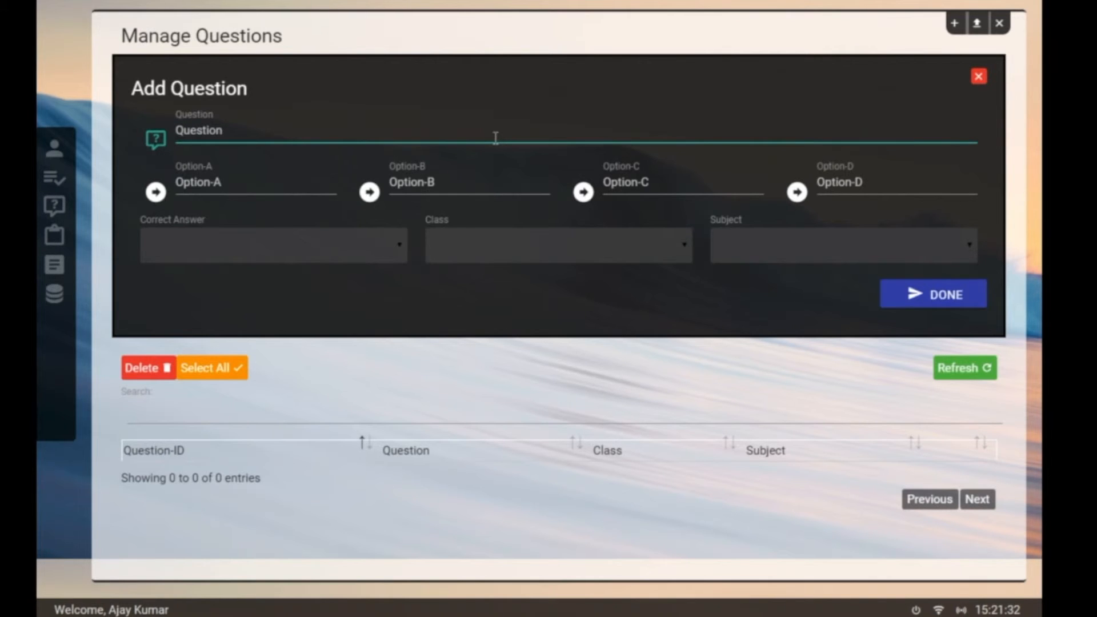
text(Wh)
text(o is)
key(BackSpace)
key(BackSpace)
text(hat is)
text(Ful)
key(BackSpace)
key(BackSpace)
key(BackSpace)
text(the fi)
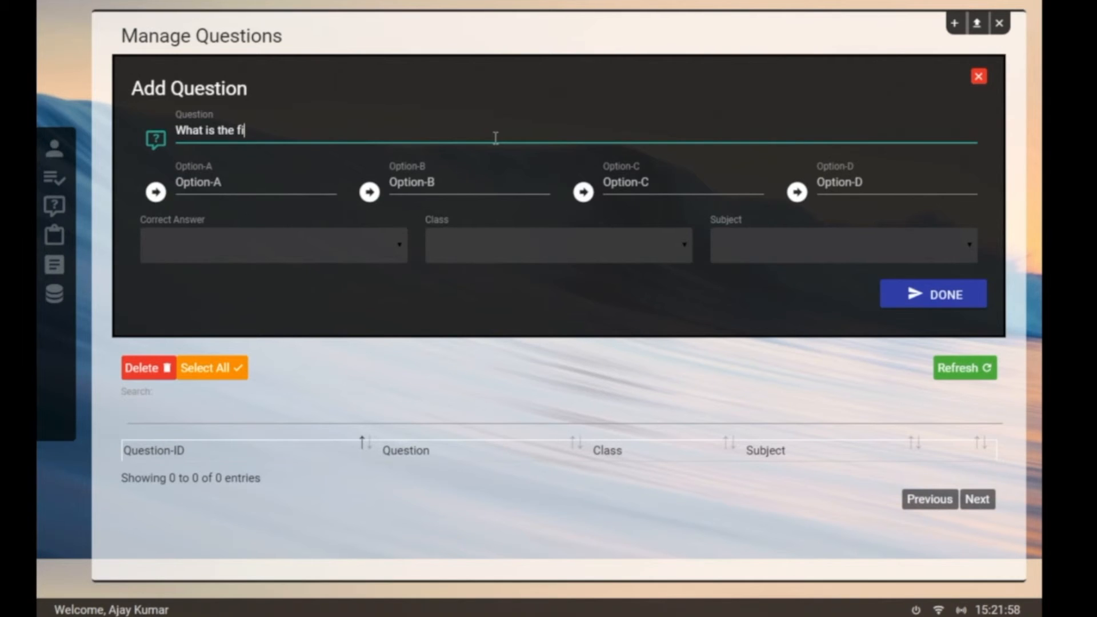
text(rst nae)
key(BackSpace)
text(me or old )
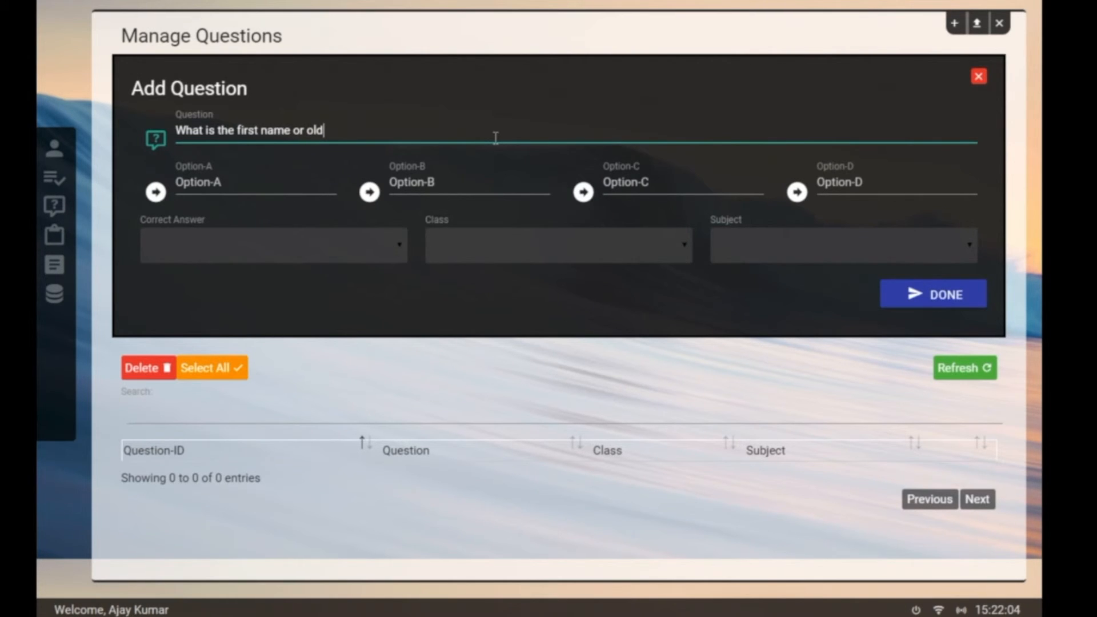
text(name of JavaScript ?)
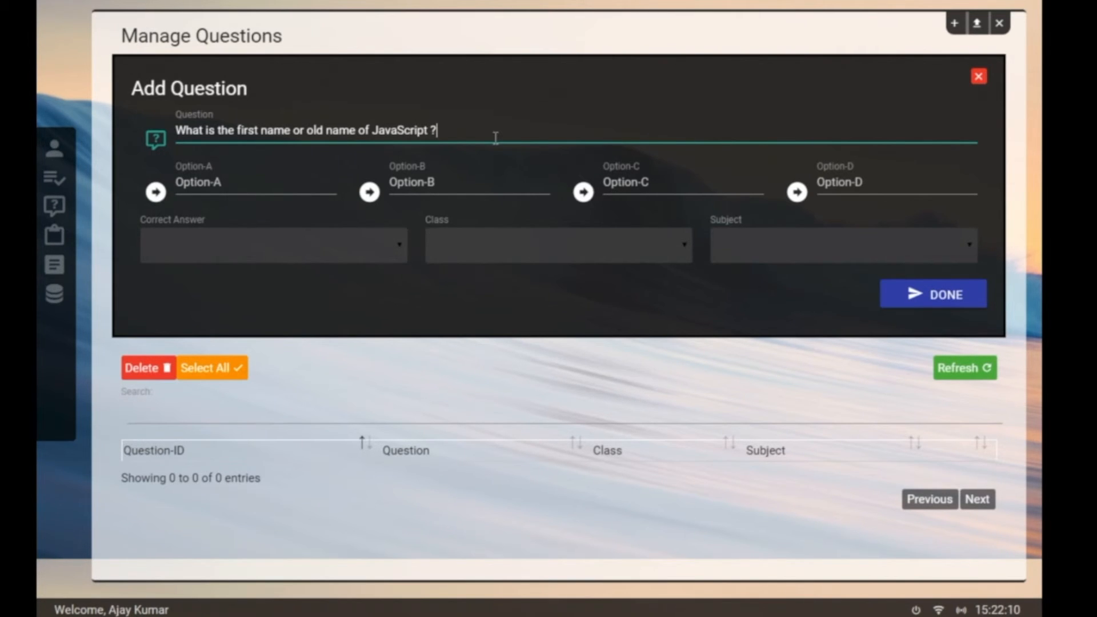
Step: Enter the answer options Java, PHP, C++ and ECMAScript as Options A to D
click(250, 177)
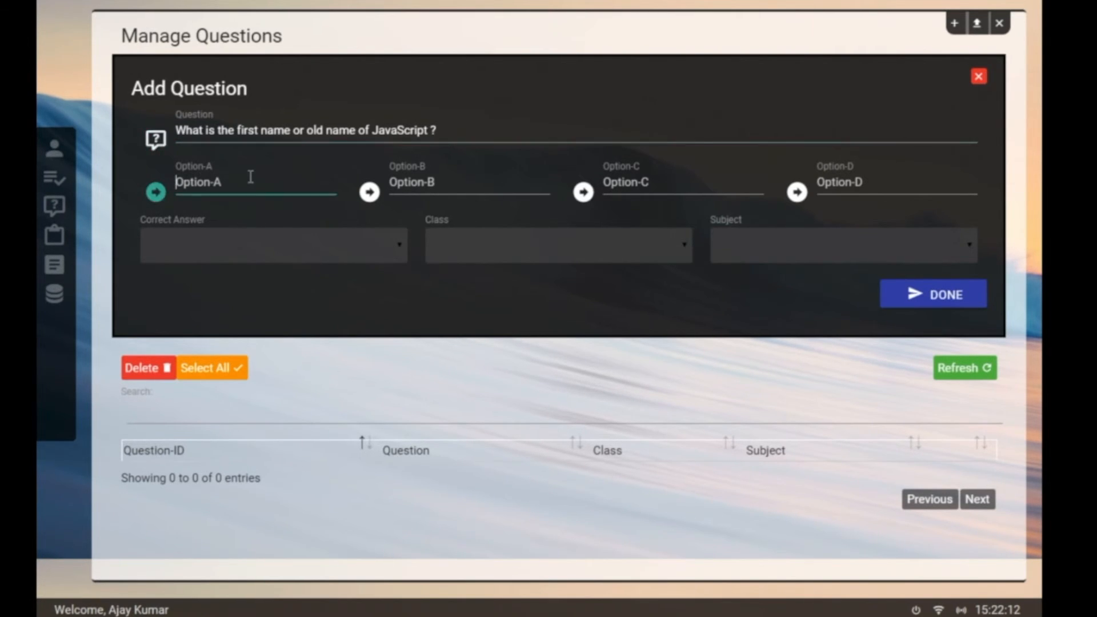
text(Java)
key(Tab)
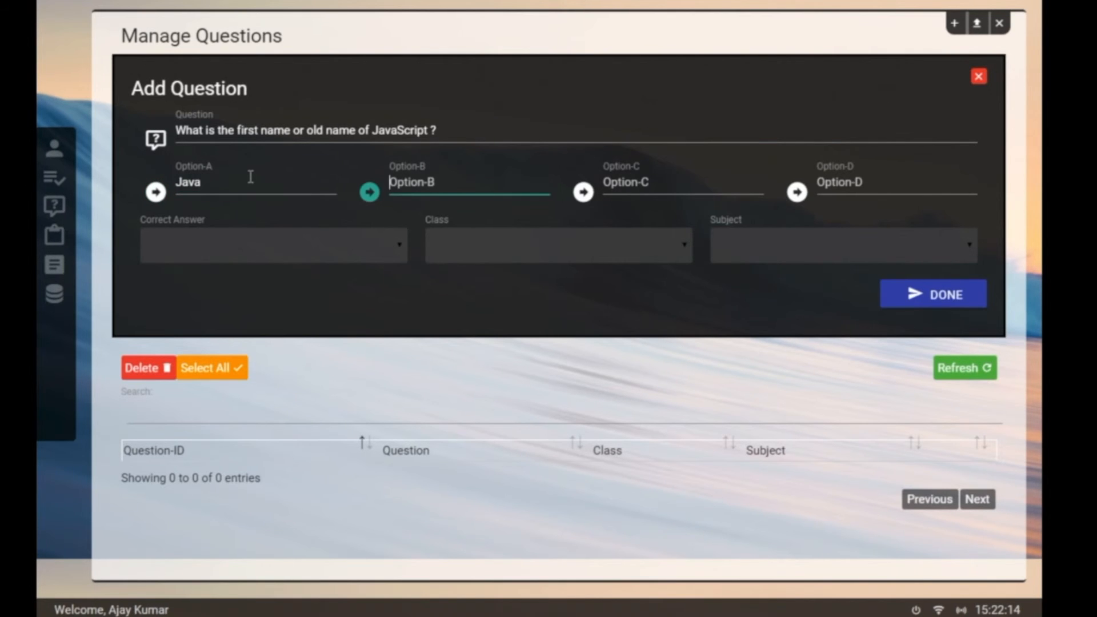
text(PHP)
key(Tab)
text(C++)
key(Tab)
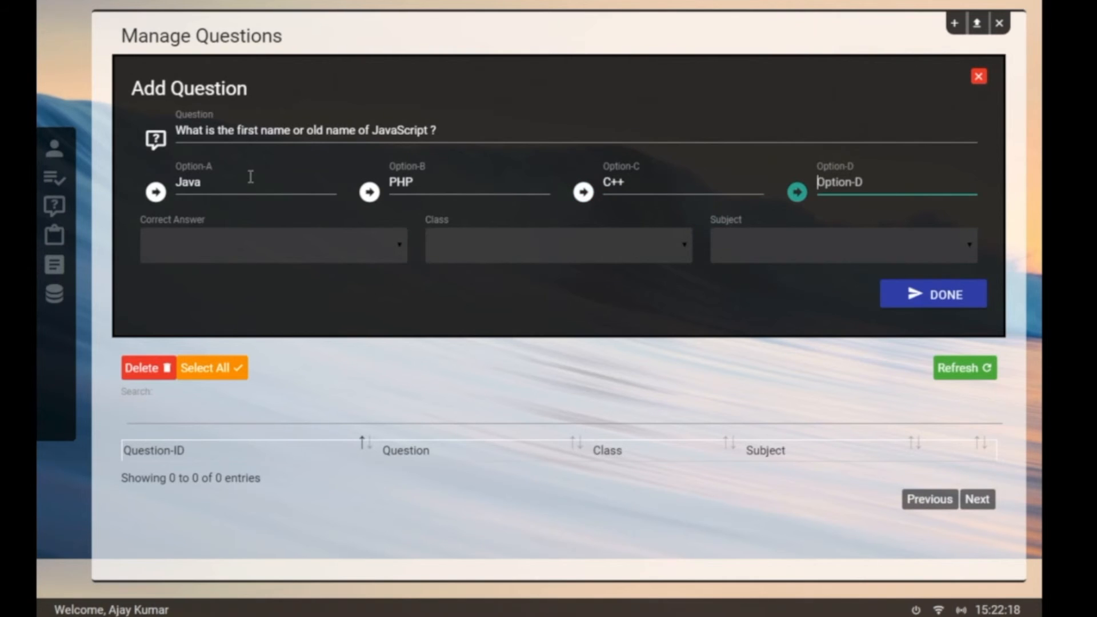
text(E)
key(BackSpace)
text(Ecma)
key(BackSpace)
key(BackSpace)
key(BackSpace)
text(CMAScripts)
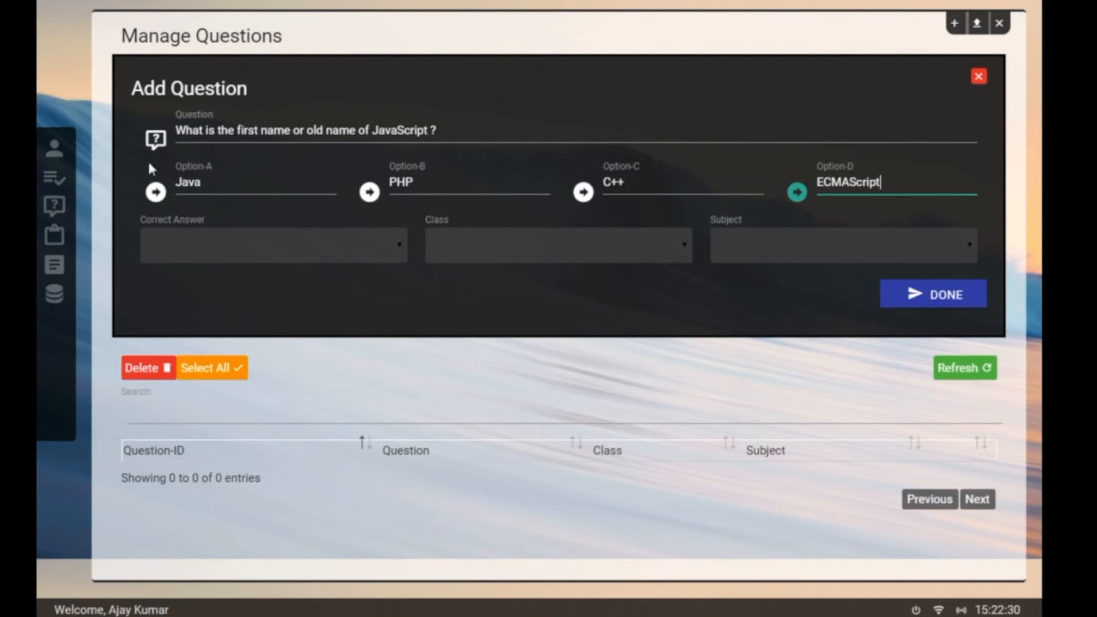
Step: Mark Option-D correct, set class BCA and subject Basic Programing, and save the question
click(213, 261)
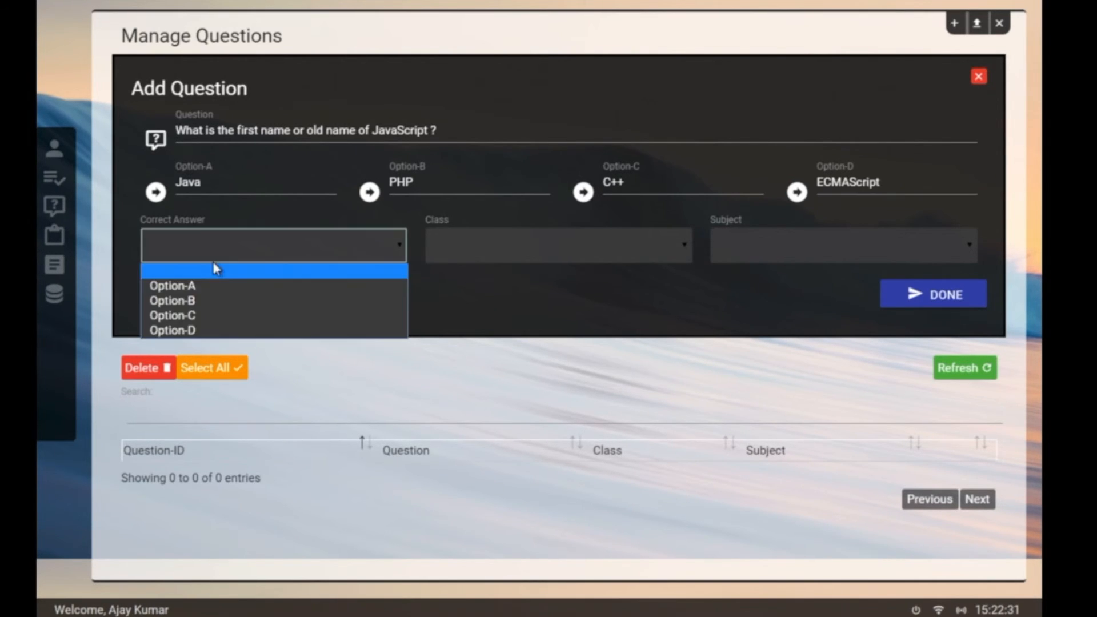
click(222, 330)
click(573, 239)
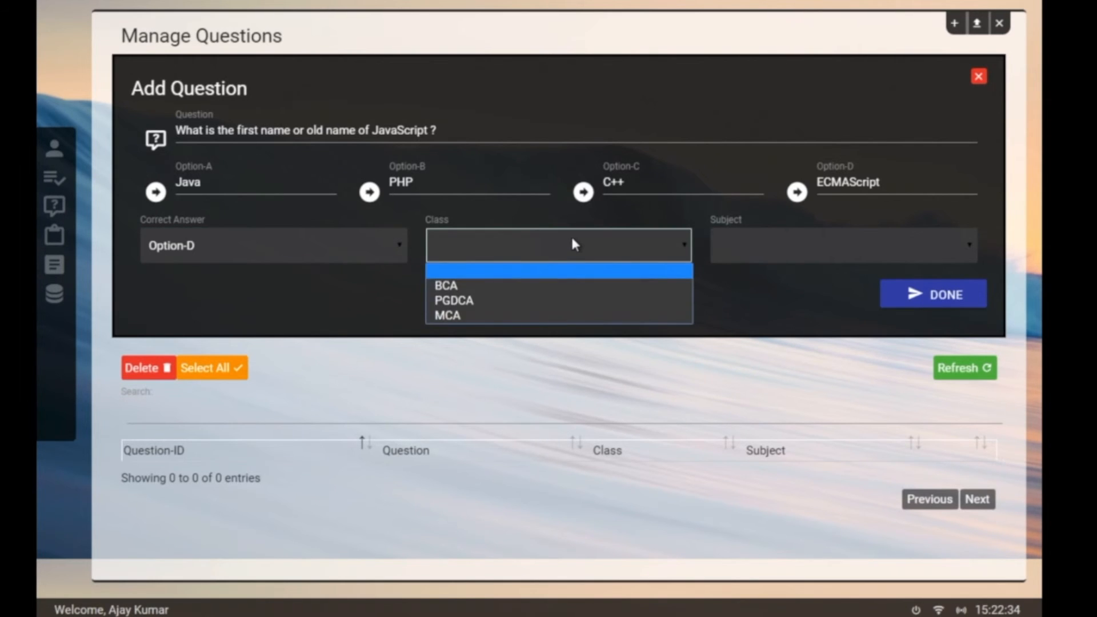
click(551, 292)
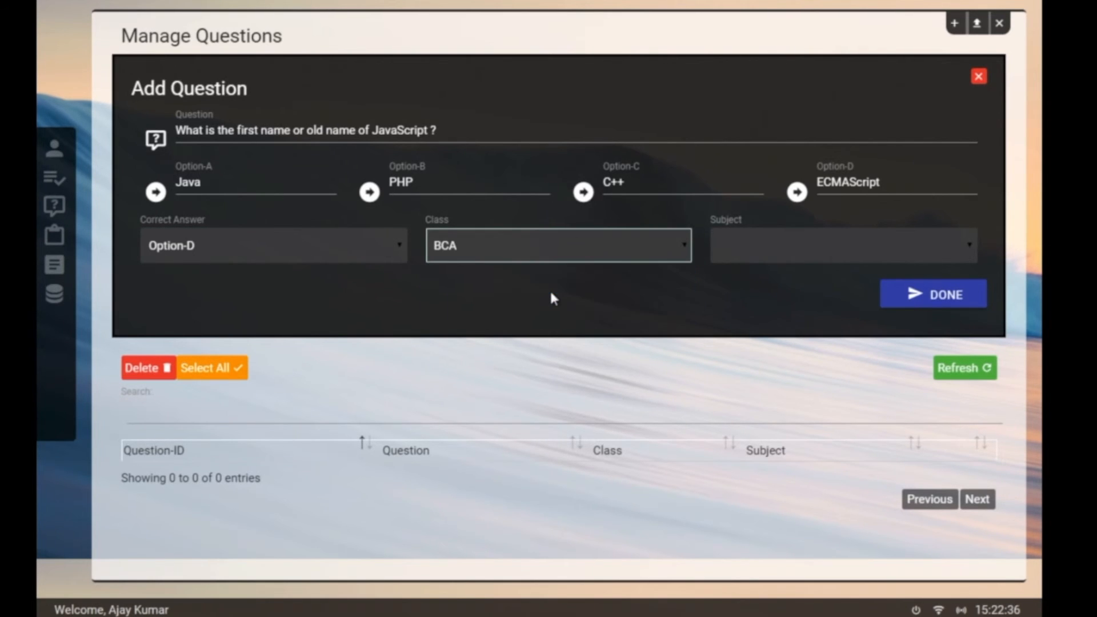
click(784, 255)
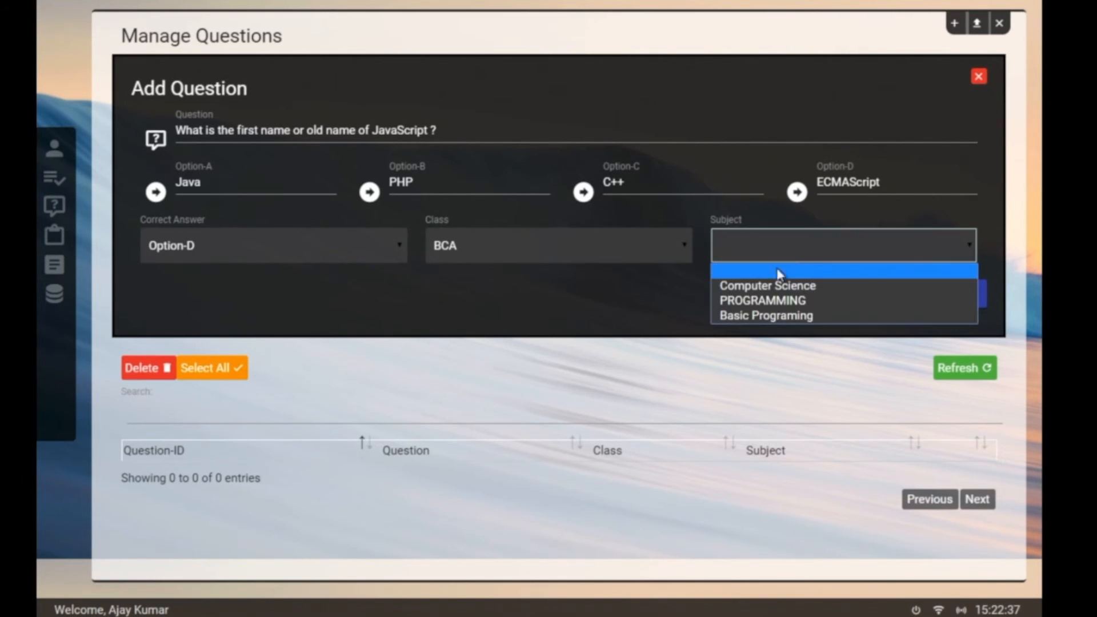
click(783, 320)
click(940, 292)
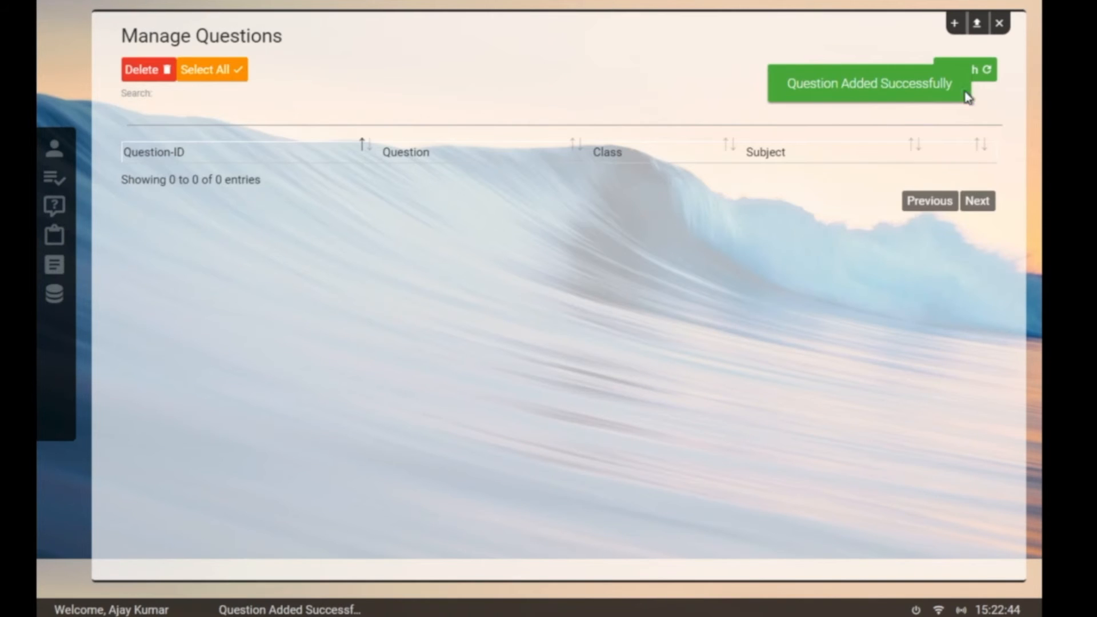
Step: Refresh the question bank, inspect the JavaScript question's entry, then go to exam scheduling
click(980, 69)
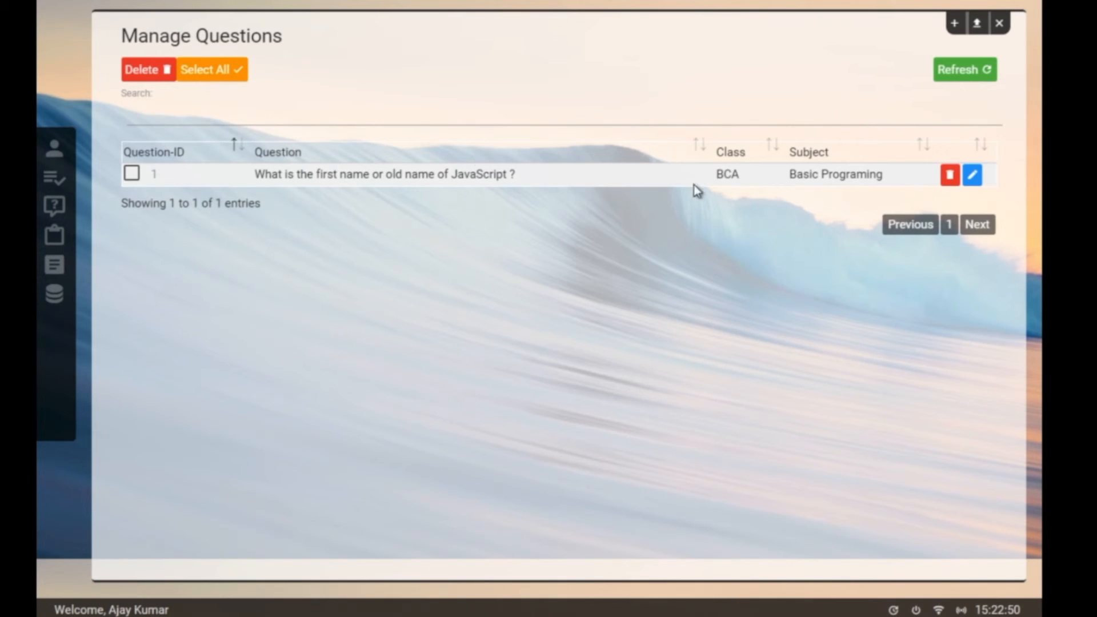
click(972, 175)
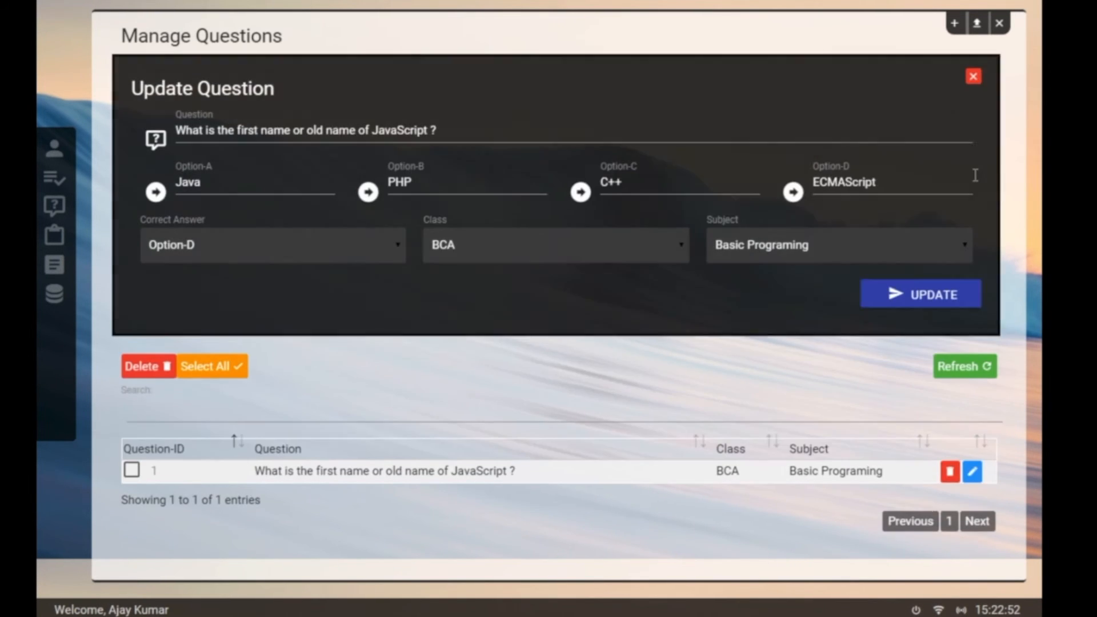
click(979, 76)
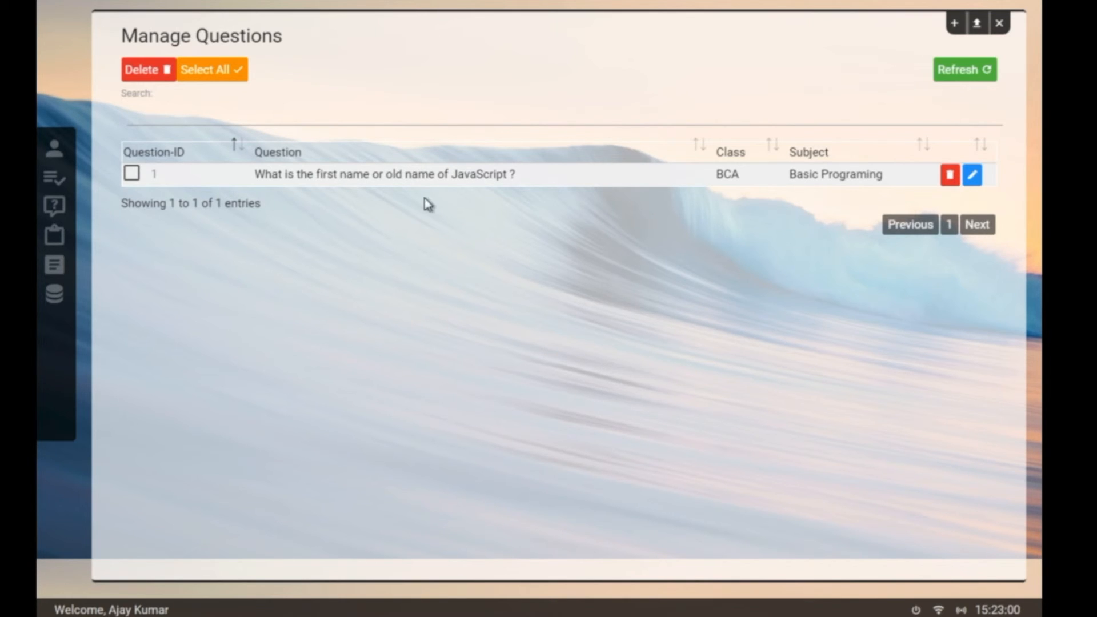
click(131, 177)
click(132, 176)
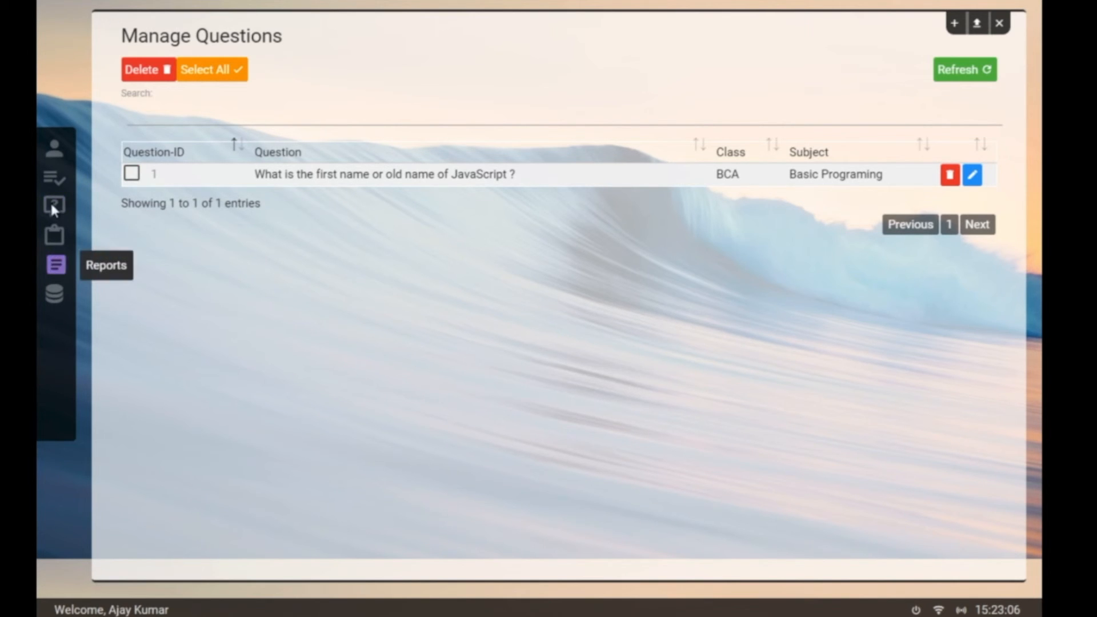
click(54, 234)
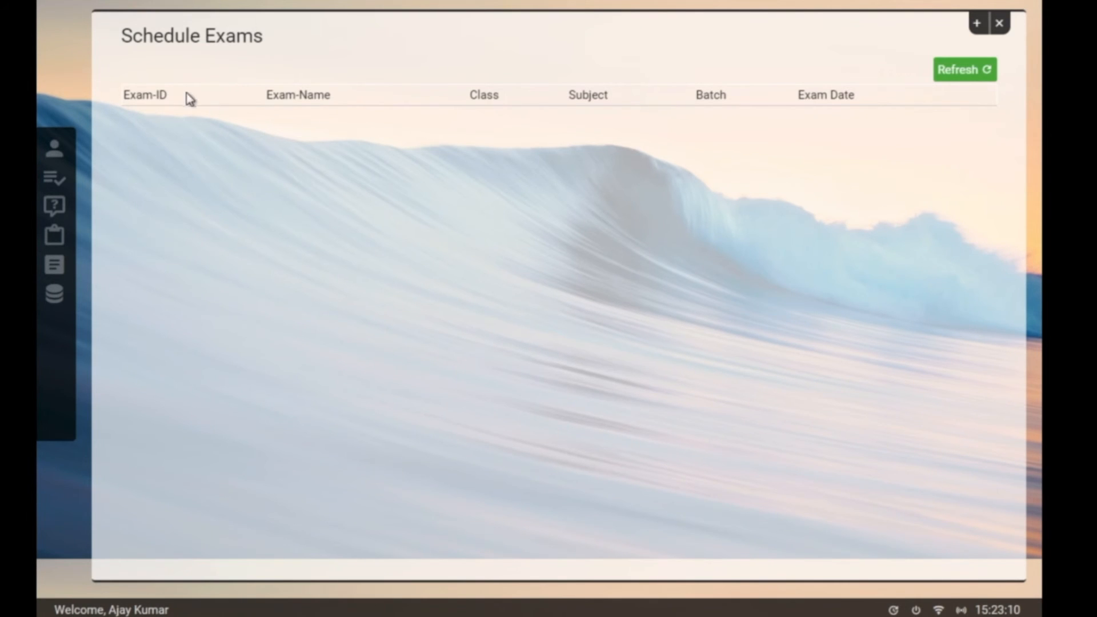
Step: Start a new exam titled 'Demo Exam' dated 18 February 2018
click(963, 31)
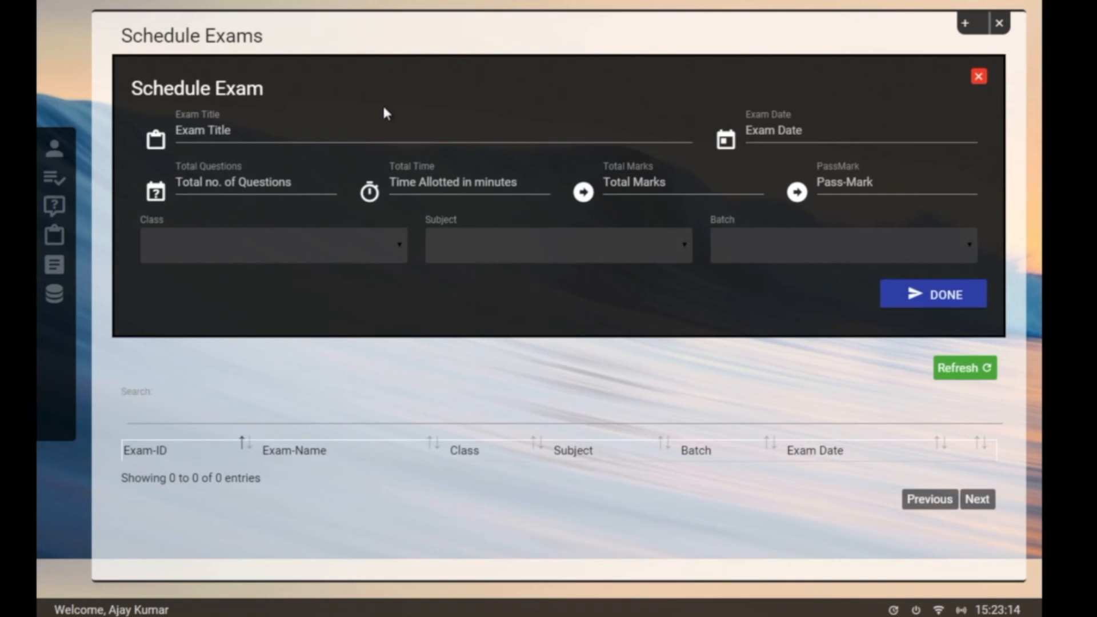
click(360, 123)
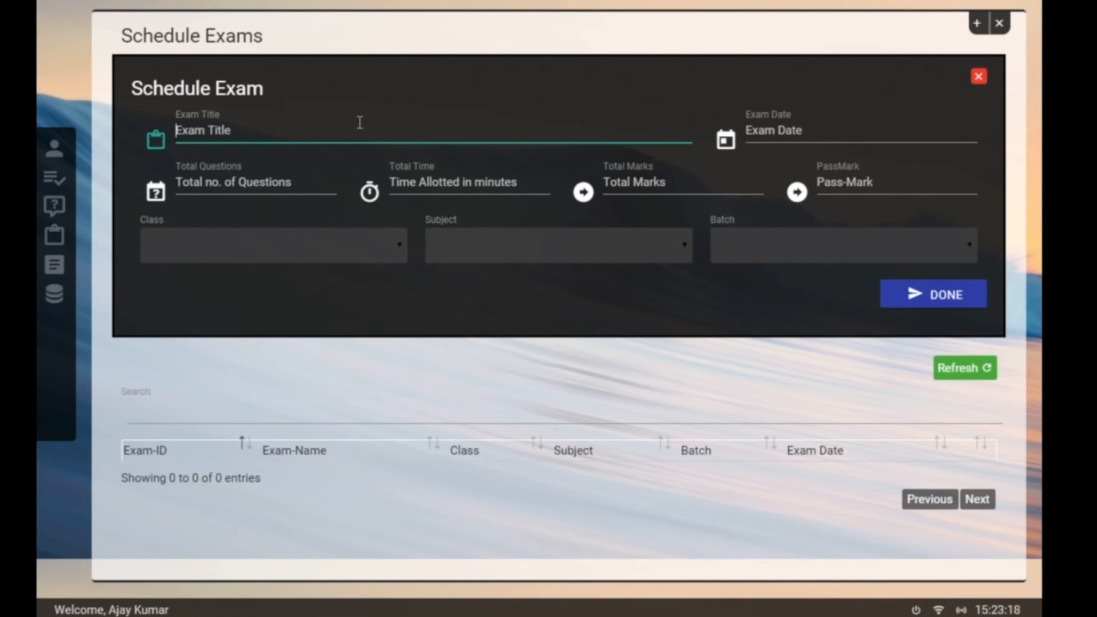
text(Demo Exam)
click(813, 134)
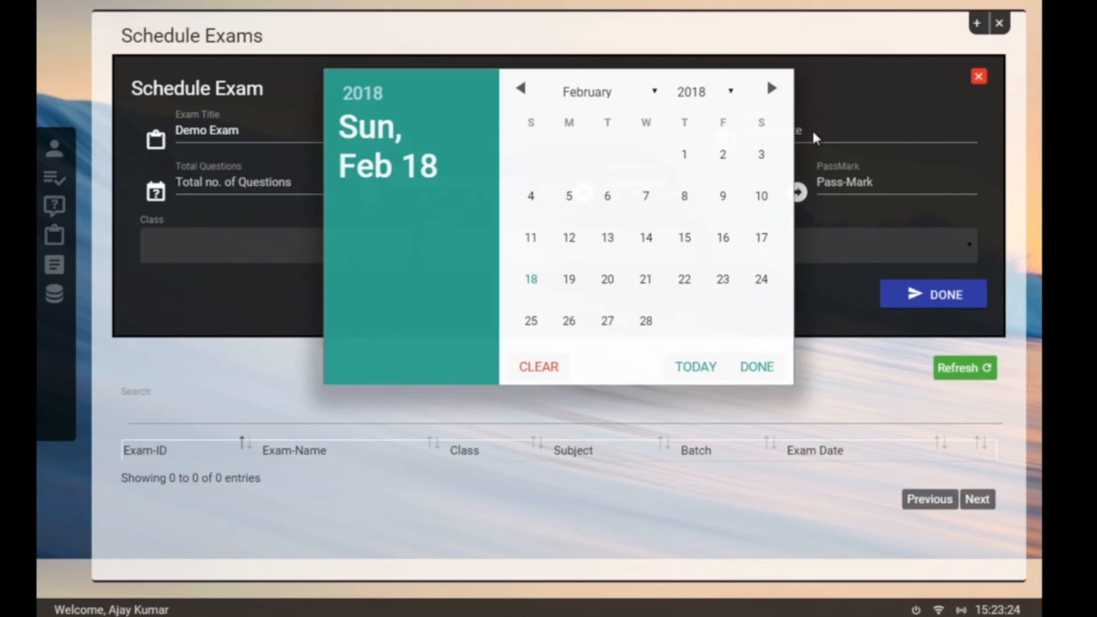
click(697, 376)
Step: Set the exam to 1 question, 5 minutes, 10 total marks and pass mark 5
click(281, 185)
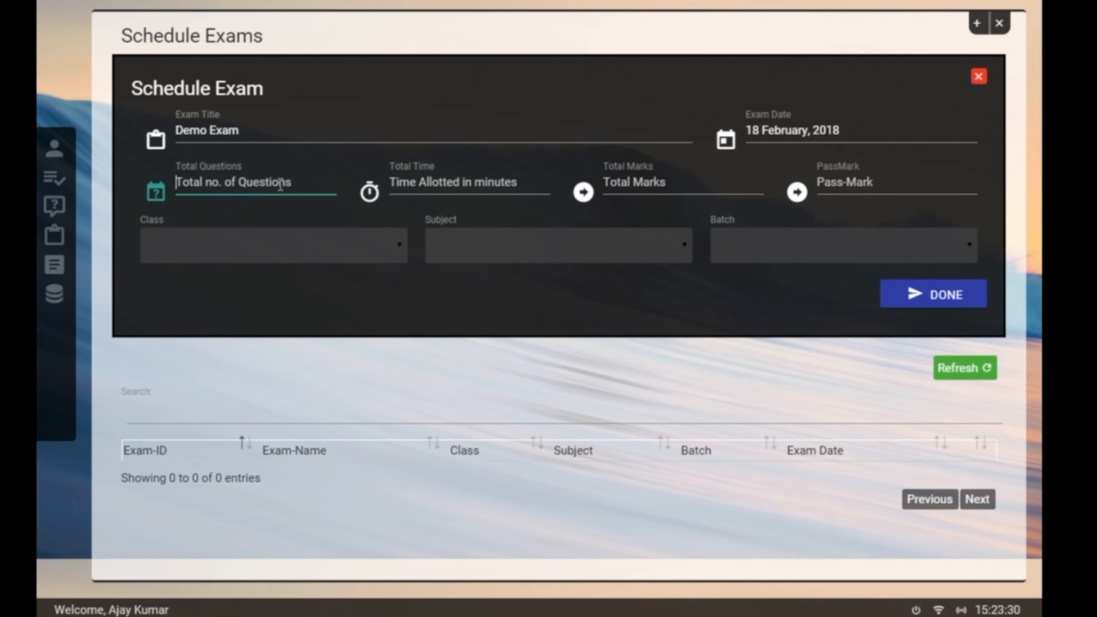
text(1)
click(424, 195)
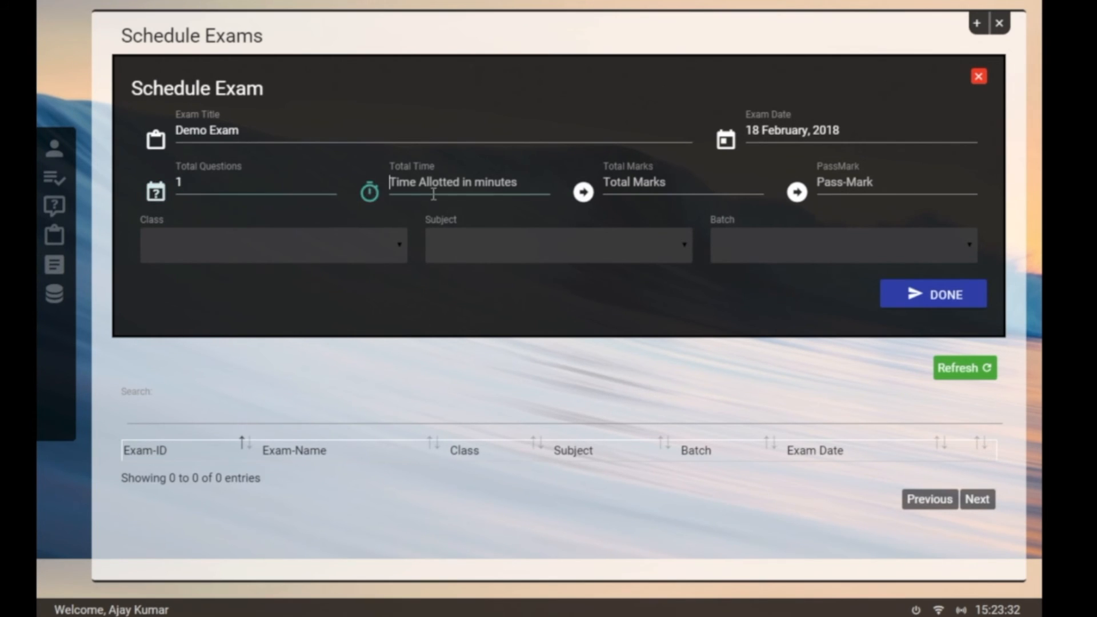
text(1)
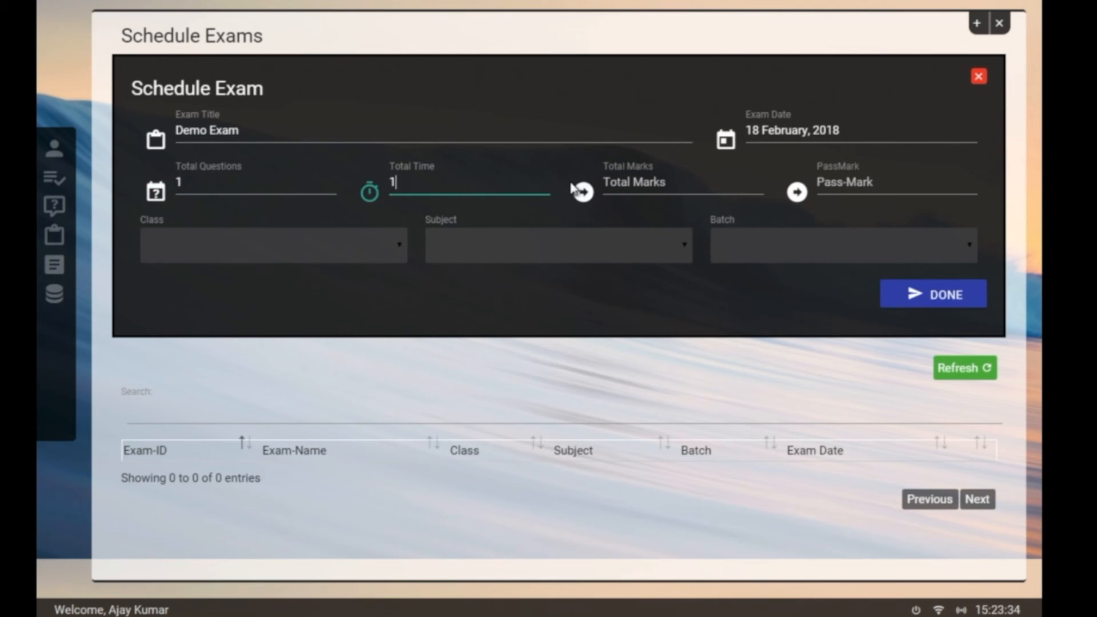
click(664, 183)
click(470, 182)
key(BackSpace)
text(3)
key(BackSpace)
text(5)
click(670, 181)
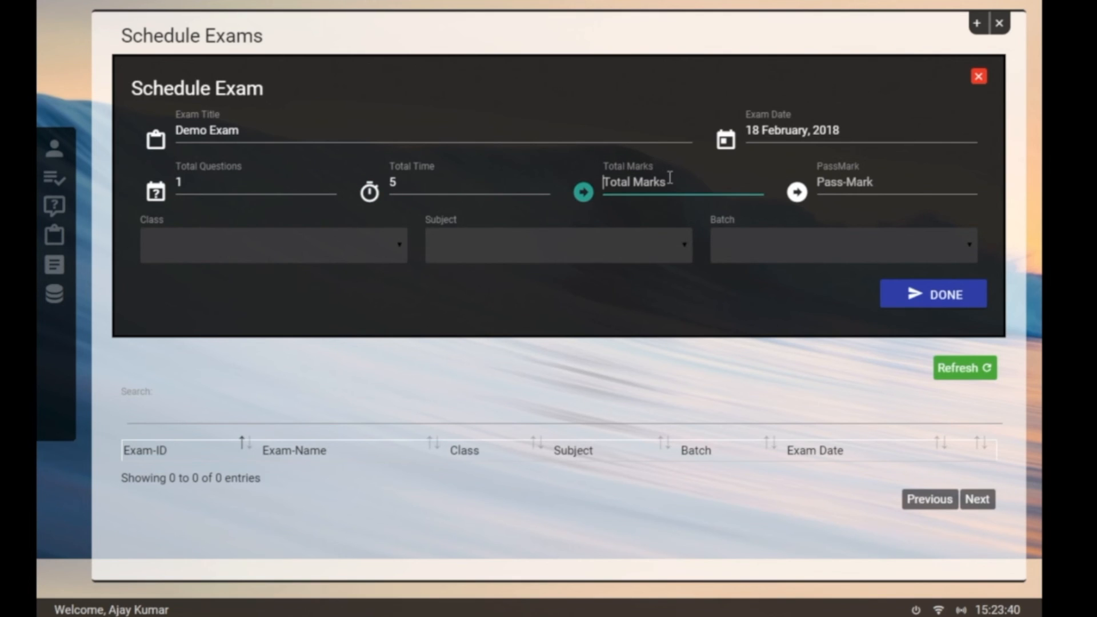
text(10)
click(906, 193)
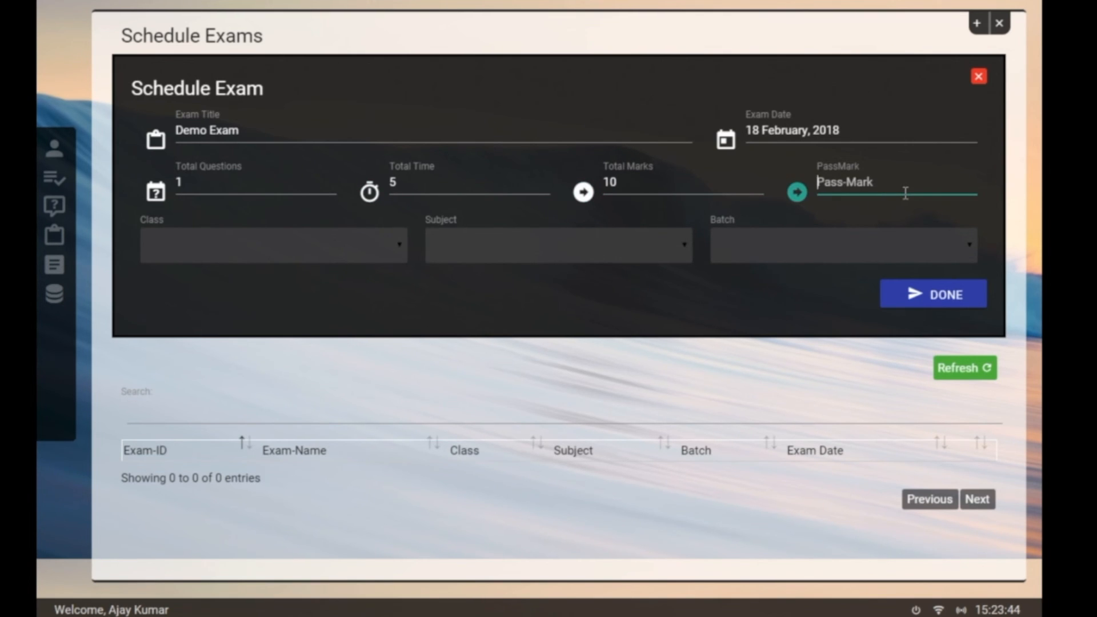
text(5)
Step: Assign class BCA, subject Basic Programing and batch 2017-2018, then save the exam
click(287, 238)
click(252, 289)
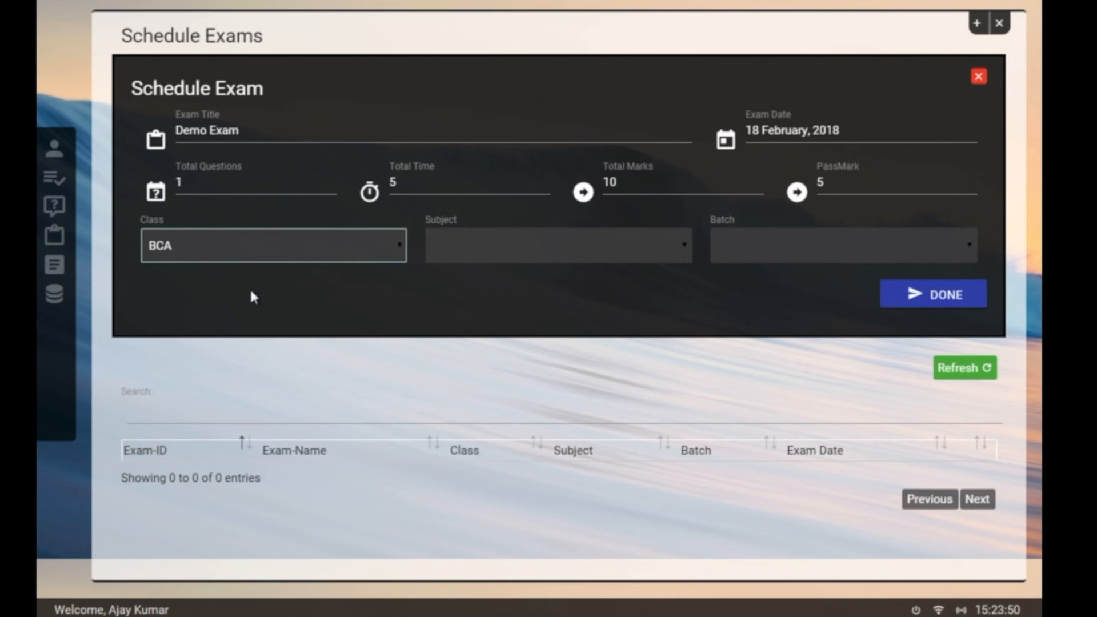
click(490, 245)
click(478, 316)
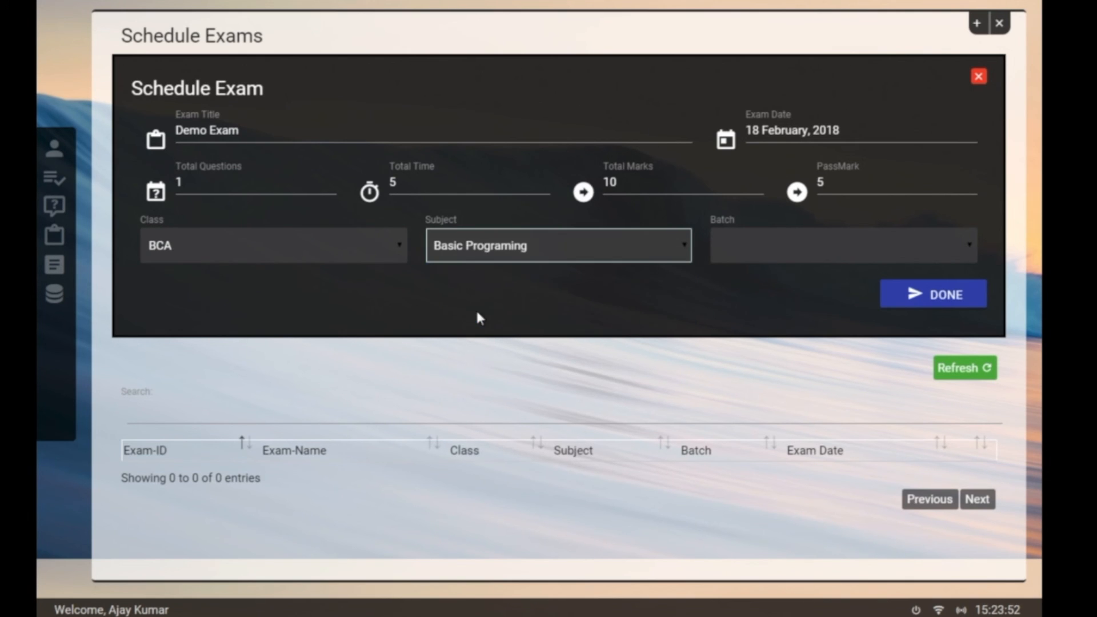
click(804, 240)
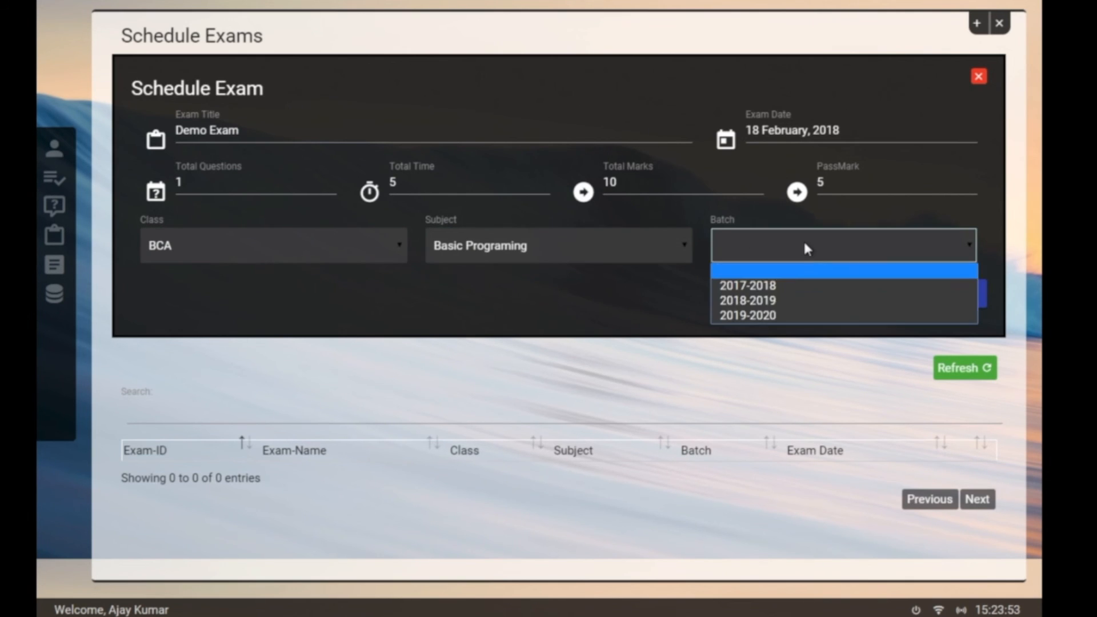
click(777, 289)
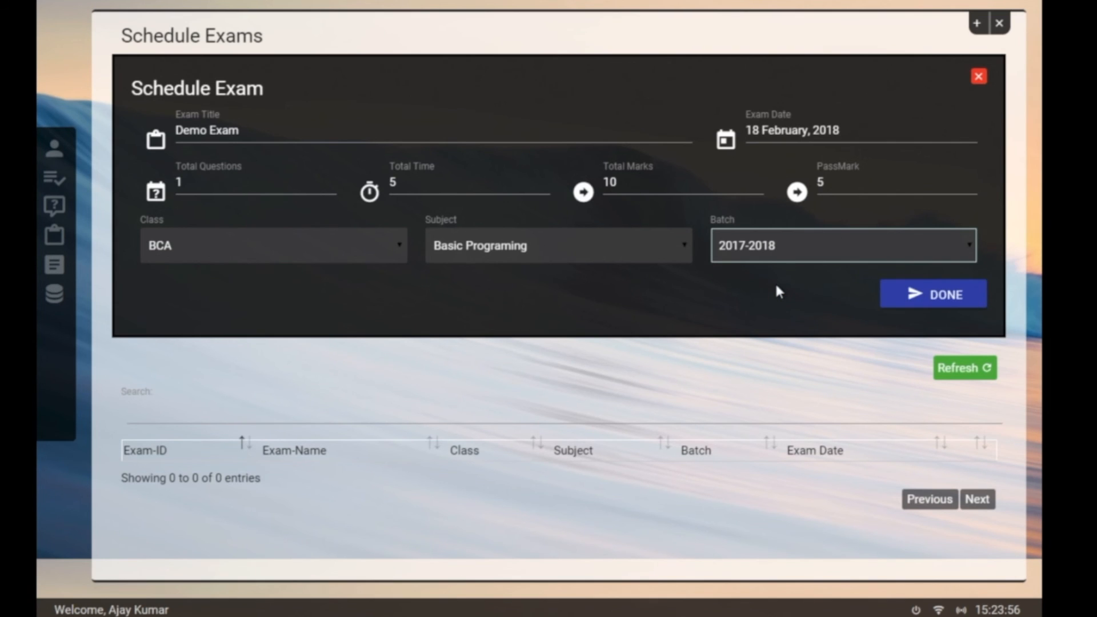
click(931, 296)
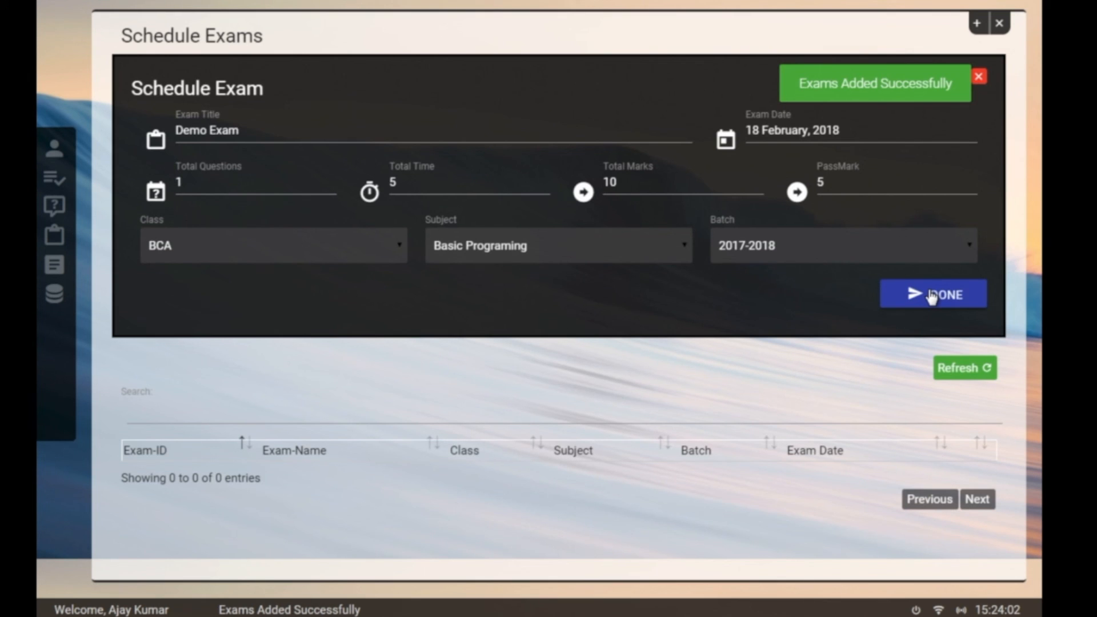
Step: View the live exam report showing no finished exams, then close the reports window
click(1001, 35)
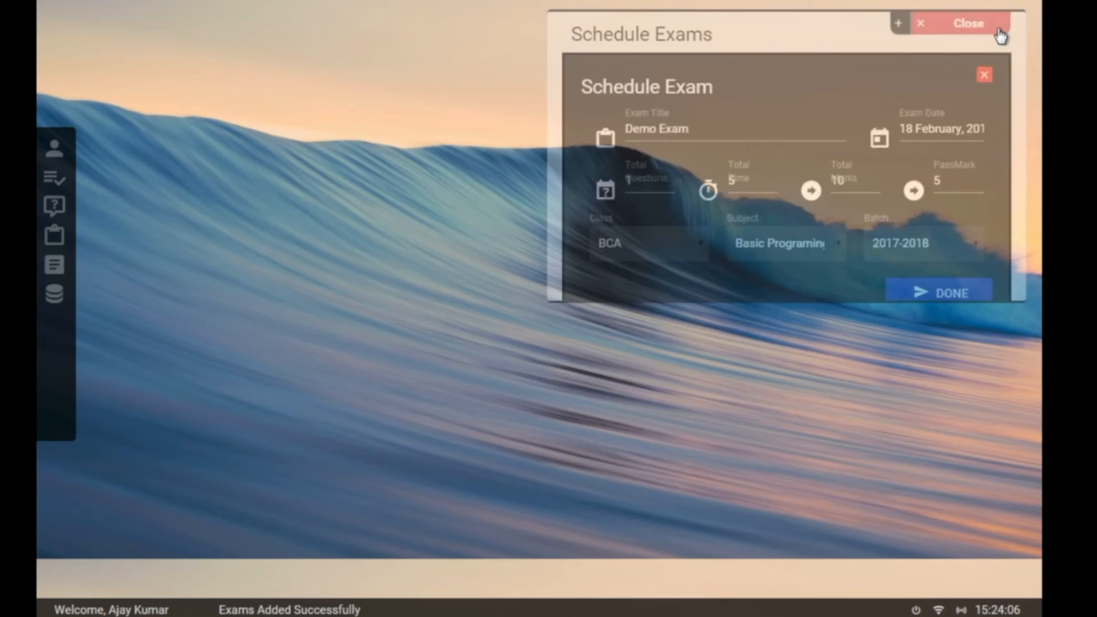
click(55, 265)
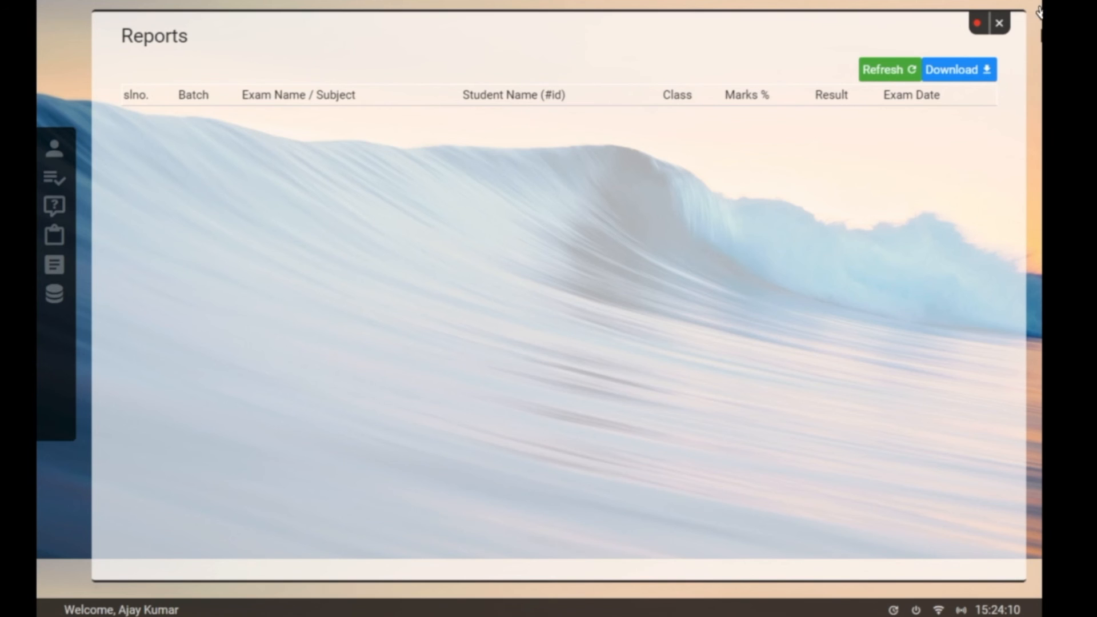
click(980, 29)
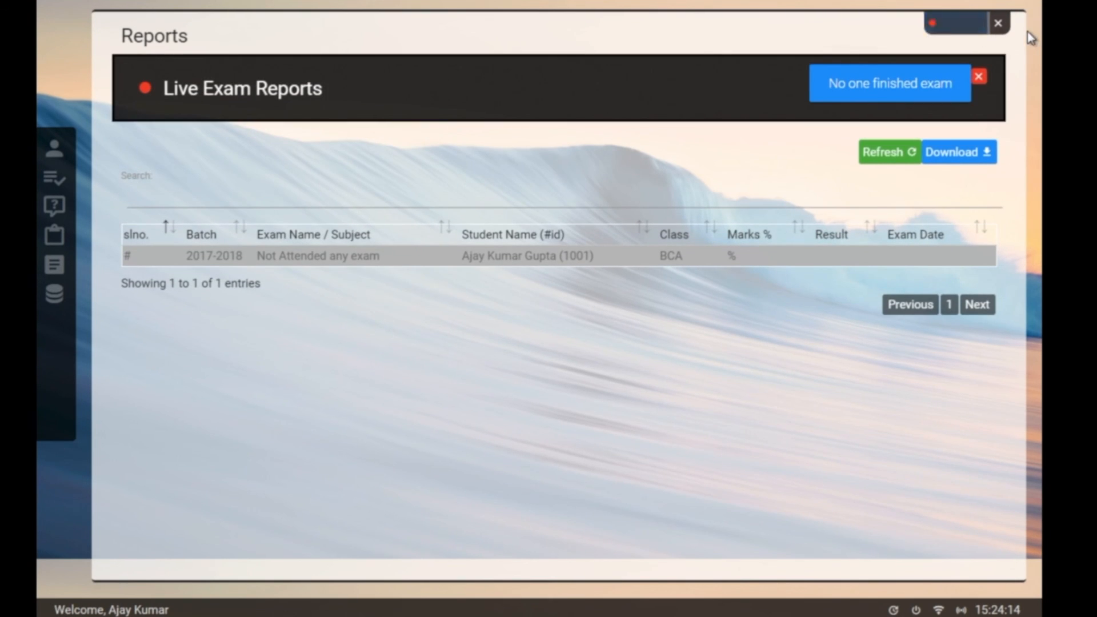
click(1005, 26)
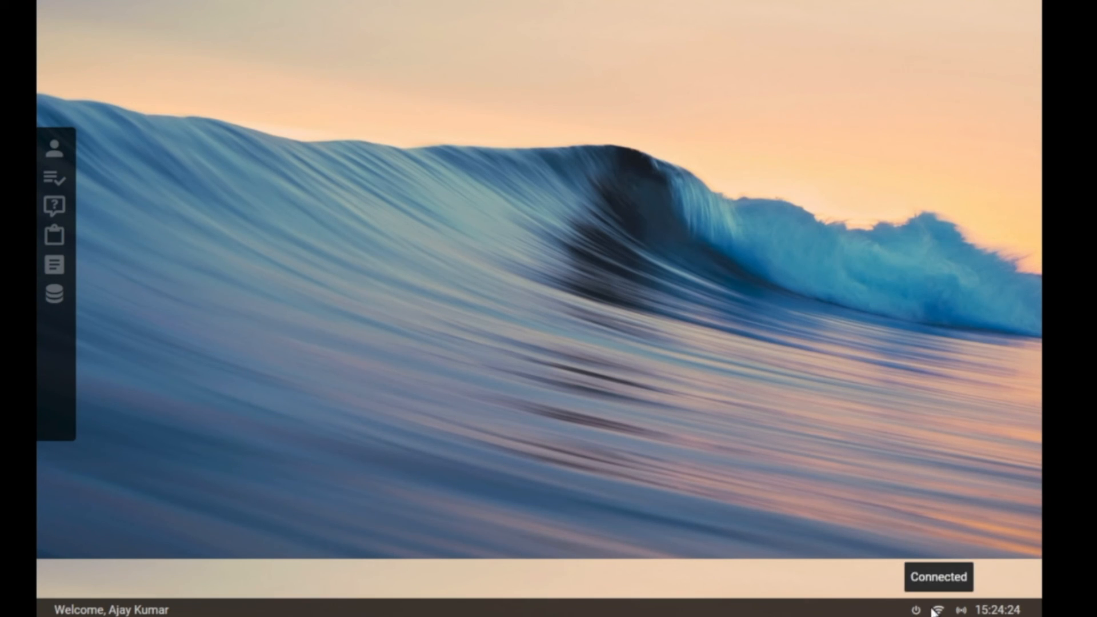
mouse_move(965, 602)
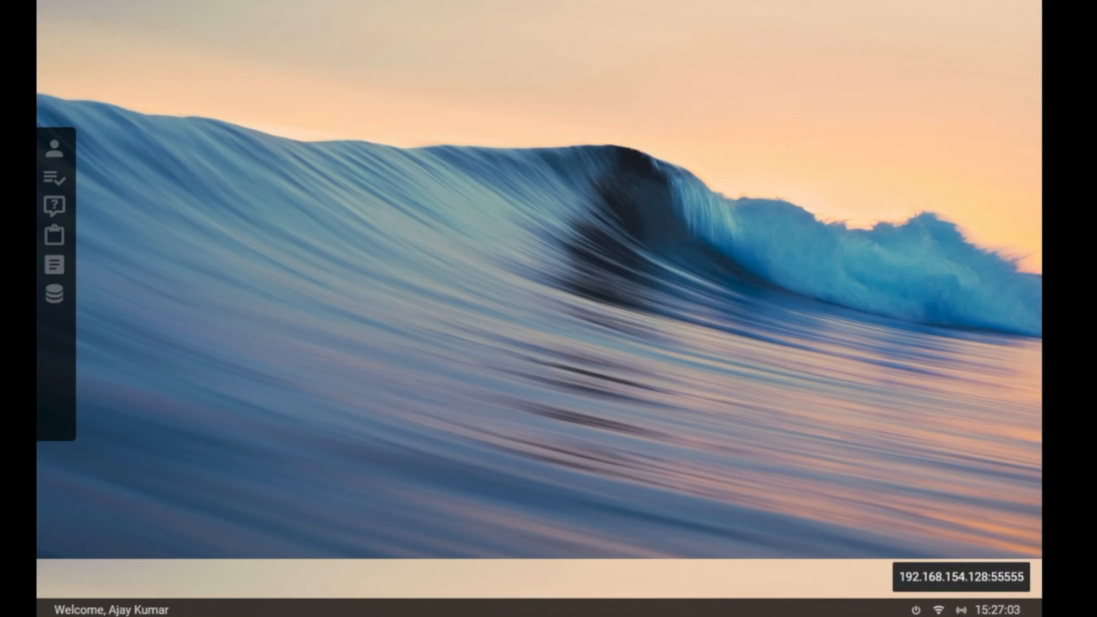
mouse_move(959, 604)
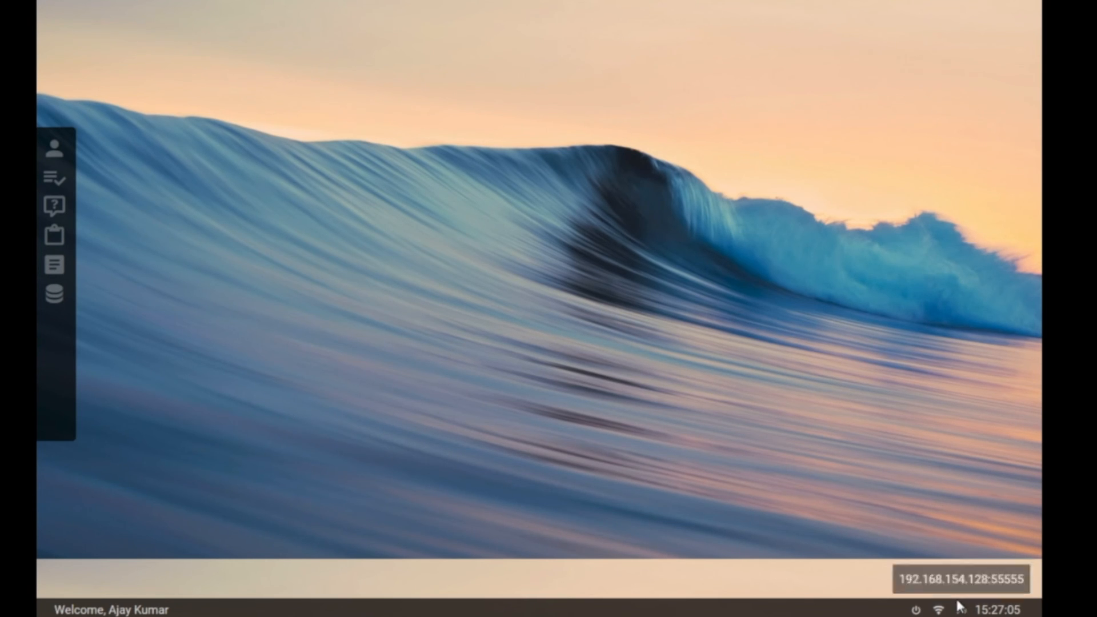